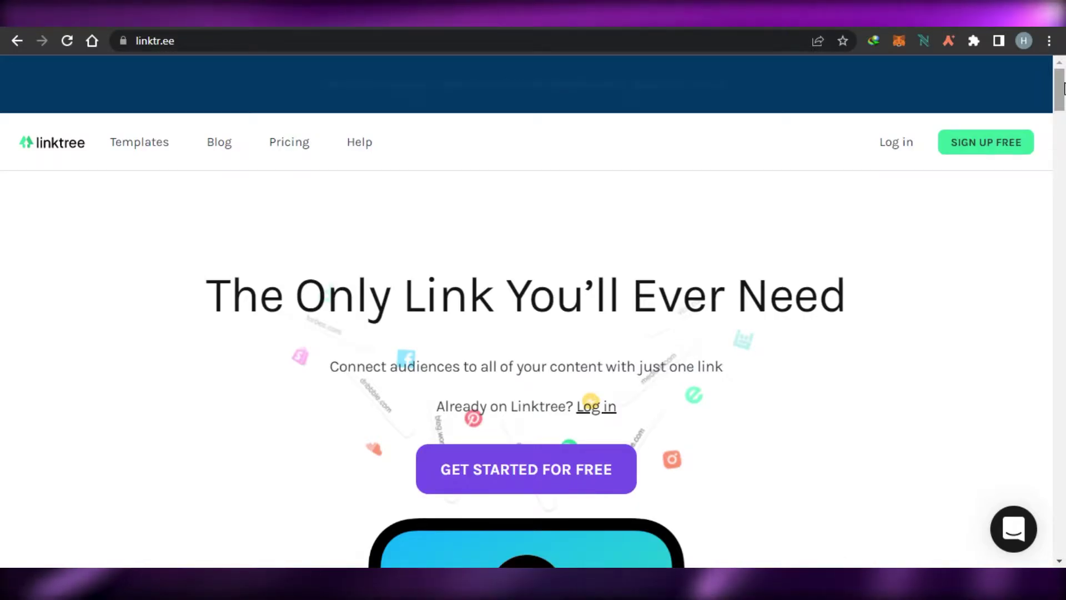
Scroll through the Linktree homepage and start a free sign-up
{"action": "left_click_drag", "start_coordinate": [1063, 89], "coordinate": [1064, 210]}
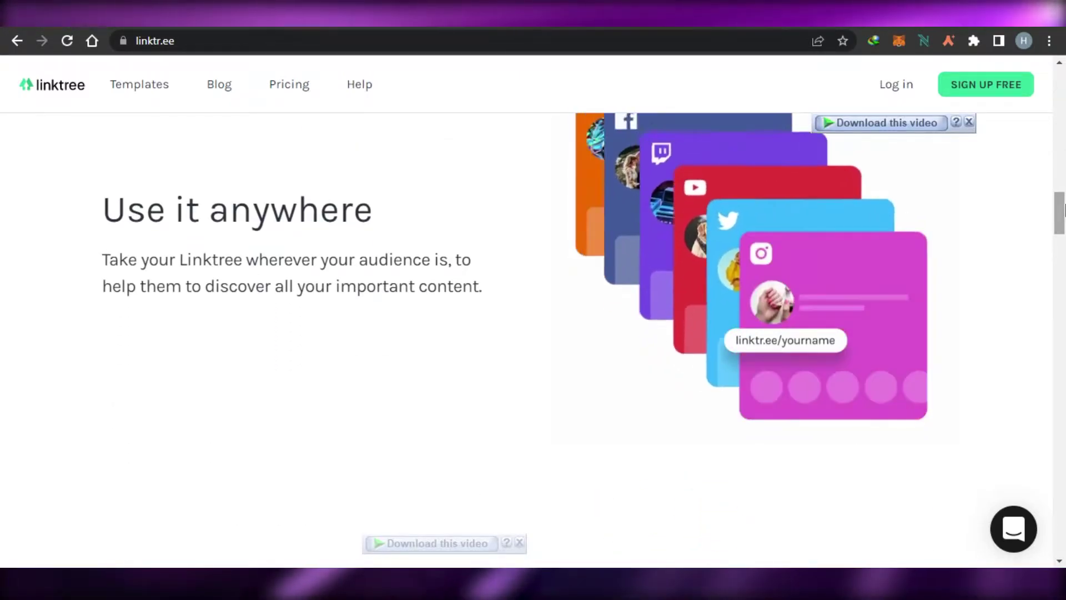
{"action": "left_click_drag", "start_coordinate": [1063, 210], "coordinate": [1063, 416]}
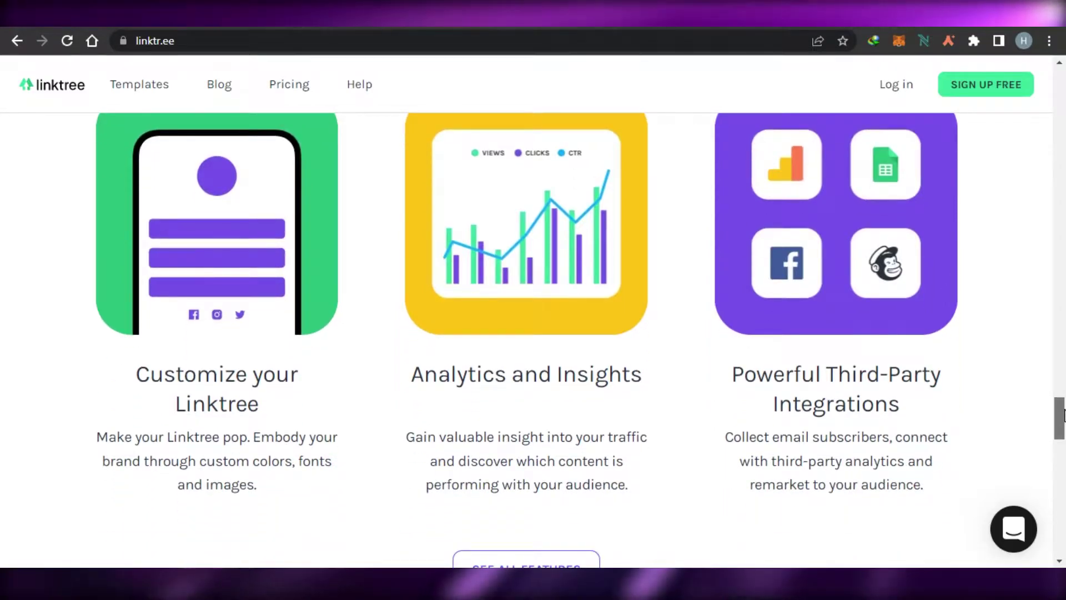
{"action": "left_click_drag", "start_coordinate": [1063, 414], "coordinate": [1061, 84]}
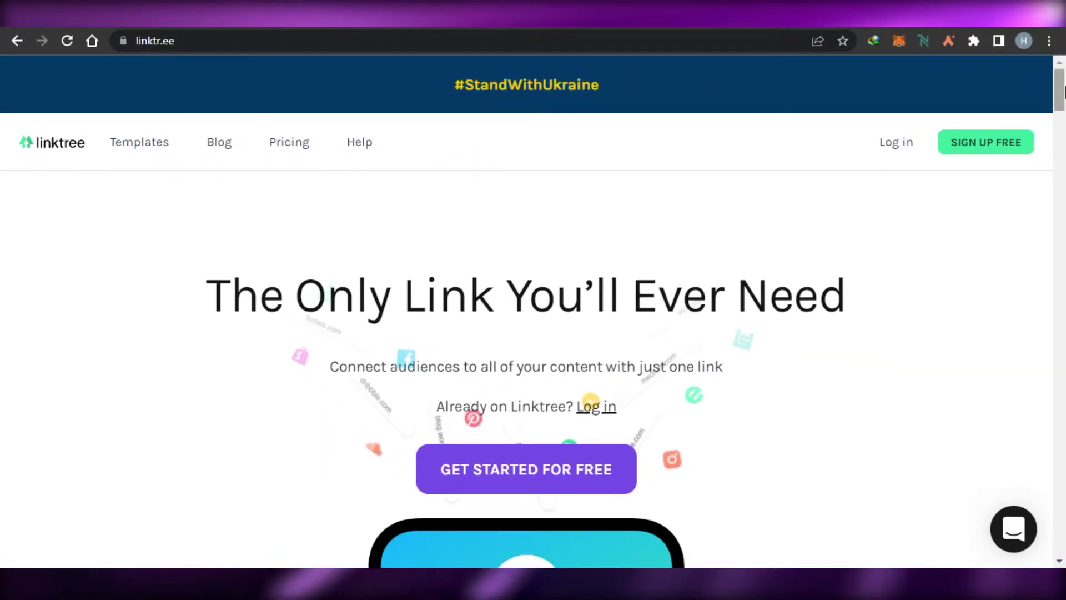
{"action": "scroll", "coordinate": [1062, 92], "scroll_direction": "down", "scroll_amount": 8}
{"action": "scroll", "coordinate": [1060, 56], "scroll_direction": "up", "scroll_amount": 8}
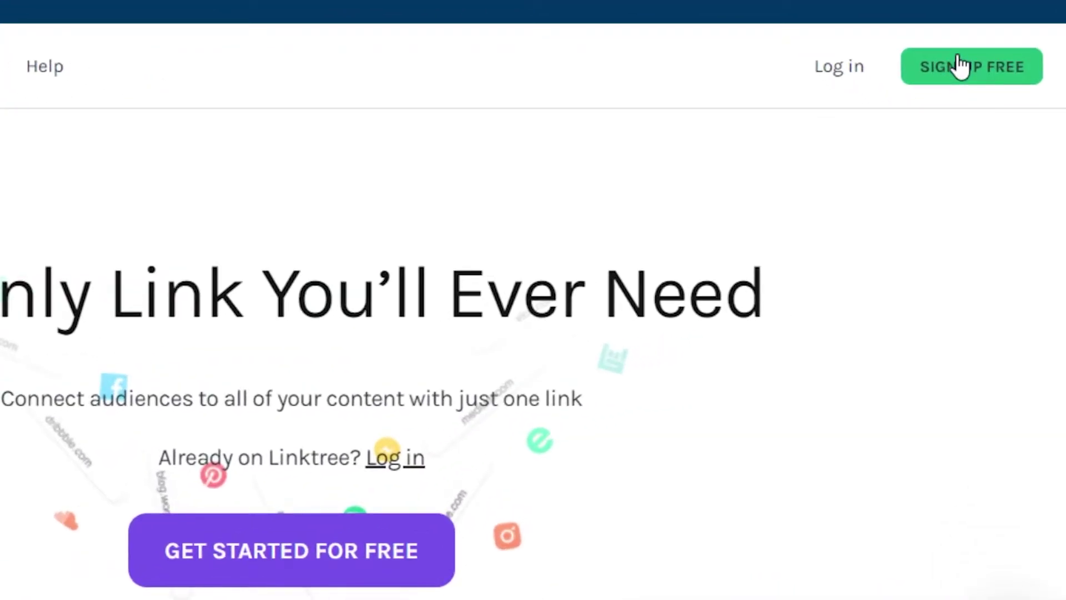
{"action": "left_click", "coordinate": [960, 66]}
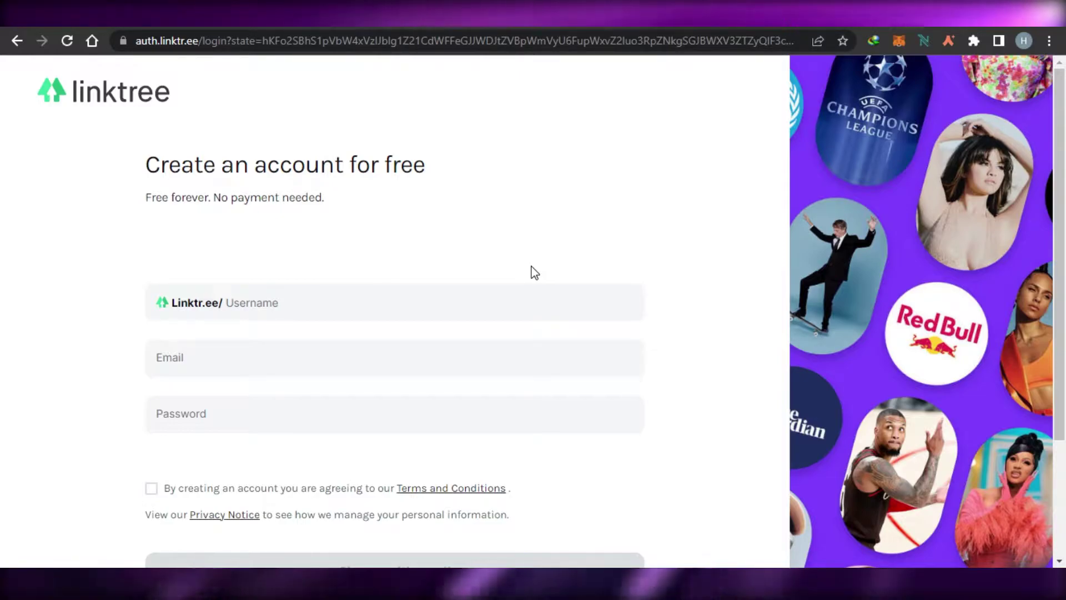
Fill in the suggested username, saved e-mail address and a password, then submit the sign-up form
{"action": "left_click", "coordinate": [272, 311]}
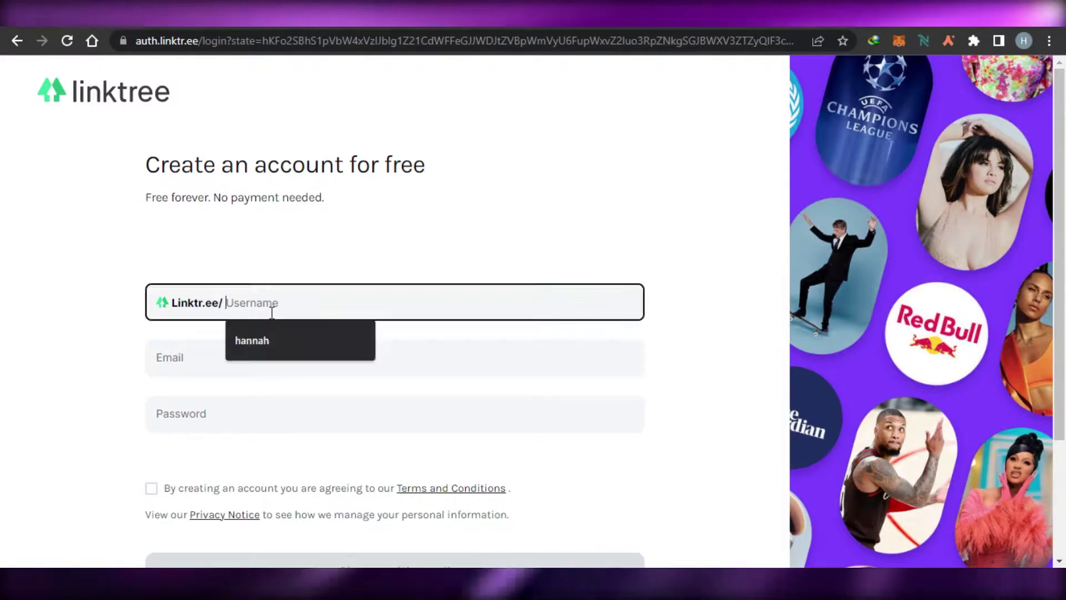
{"action": "left_click", "coordinate": [245, 355]}
{"action": "left_click", "coordinate": [238, 359]}
{"action": "left_click", "coordinate": [225, 401]}
{"action": "left_click", "coordinate": [244, 406]}
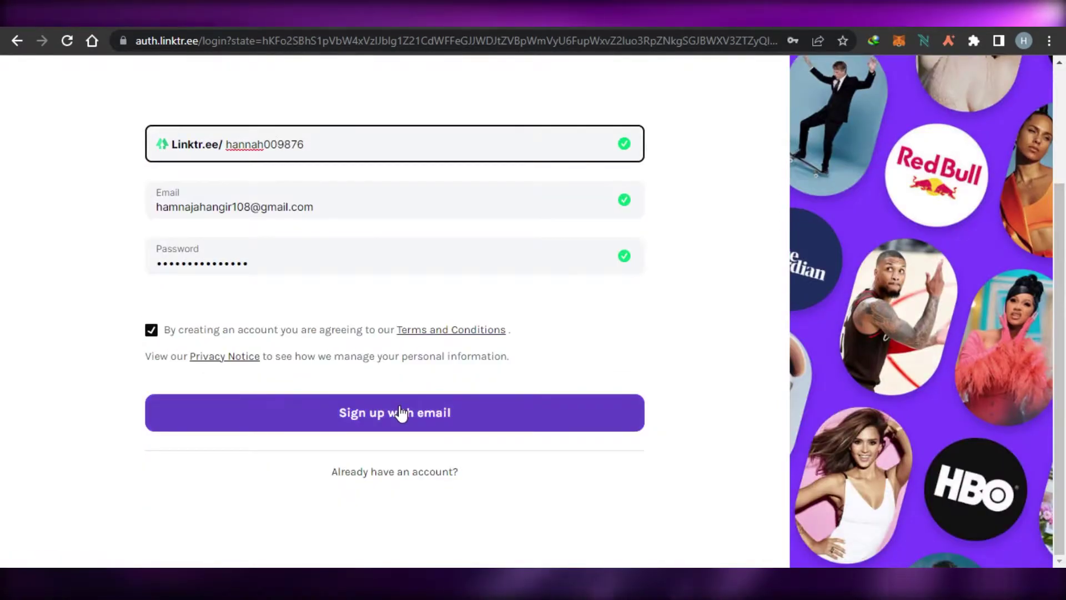
{"action": "left_click", "coordinate": [401, 413]}
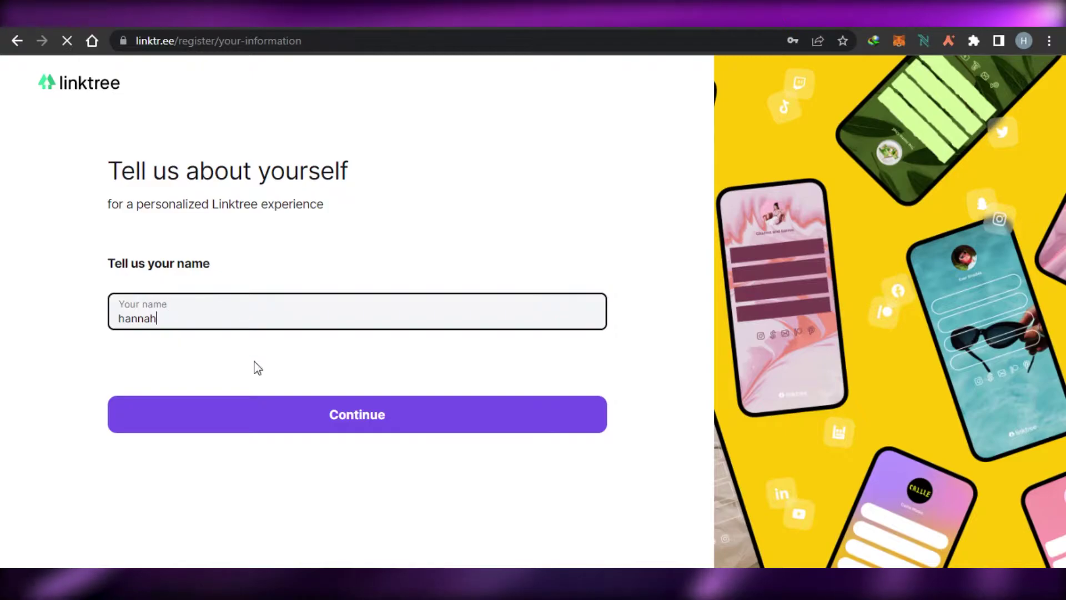
Confirm the name, pick Fashion & Beauty and then Makeup & Skincare, and continue
{"action": "left_click", "coordinate": [309, 428]}
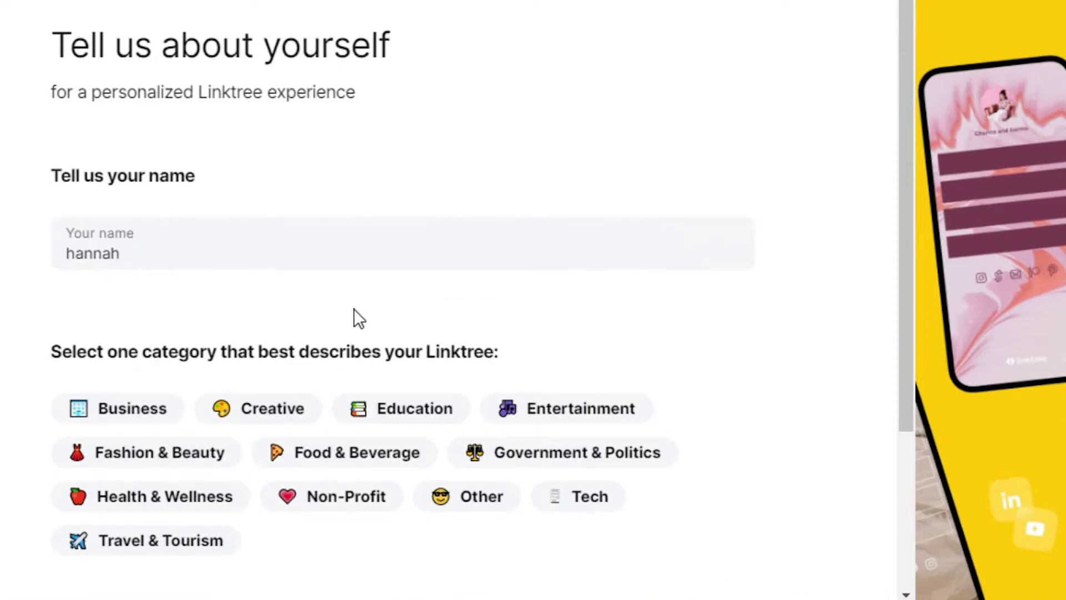
{"action": "left_click", "coordinate": [169, 467]}
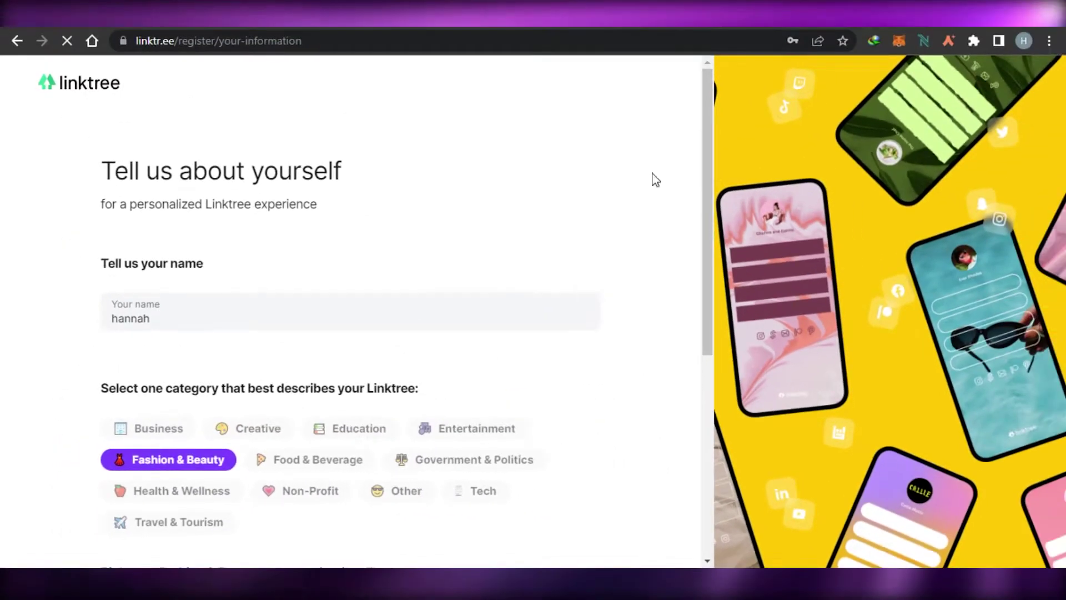
{"action": "scroll", "coordinate": [203, 288], "scroll_direction": "down", "scroll_amount": 5}
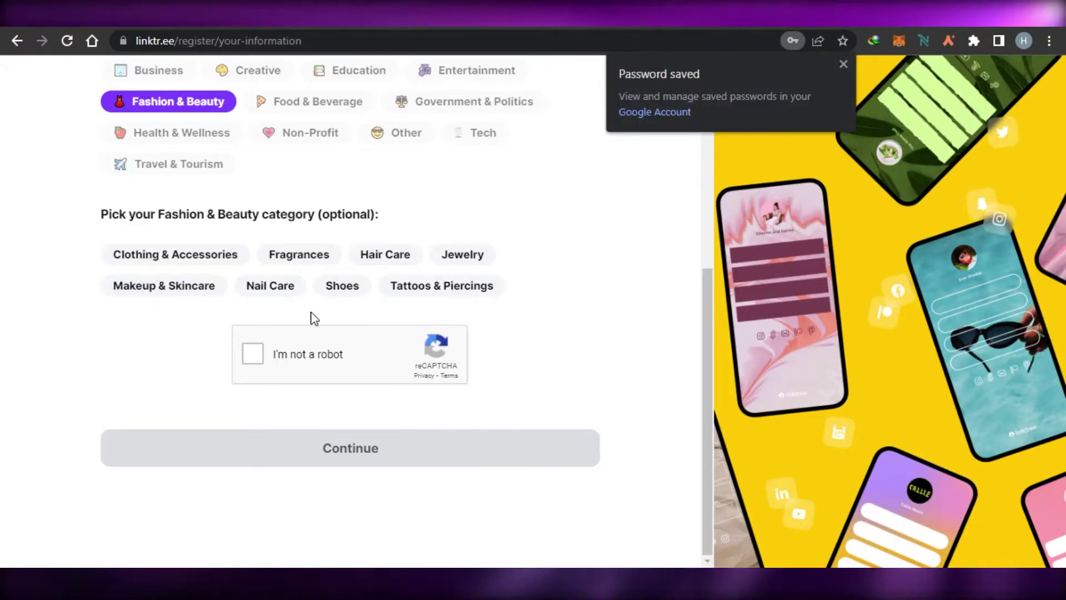
{"action": "left_click", "coordinate": [186, 283]}
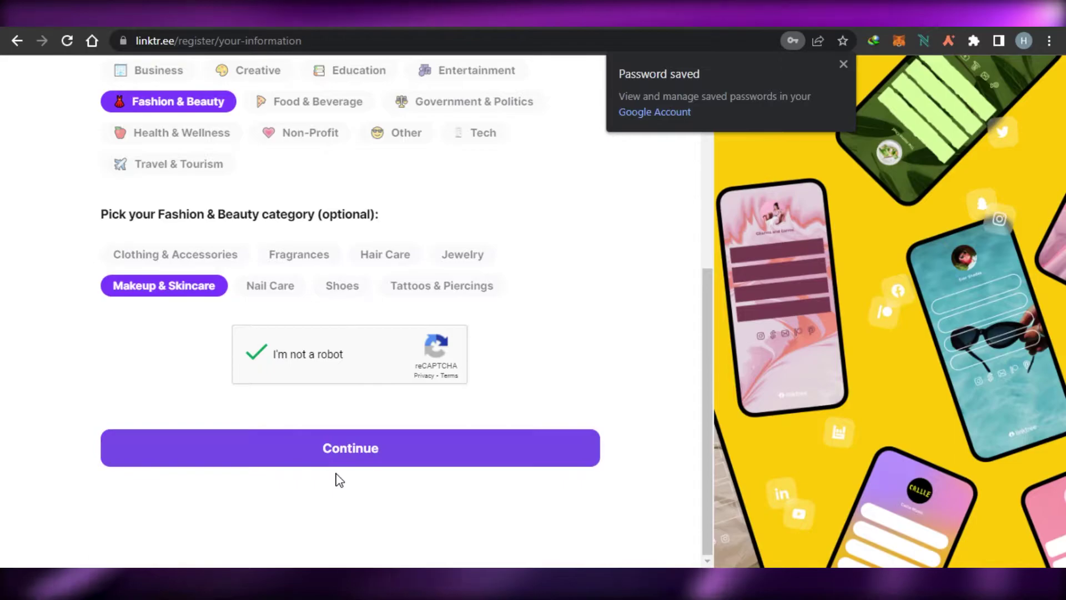
{"action": "left_click", "coordinate": [358, 461]}
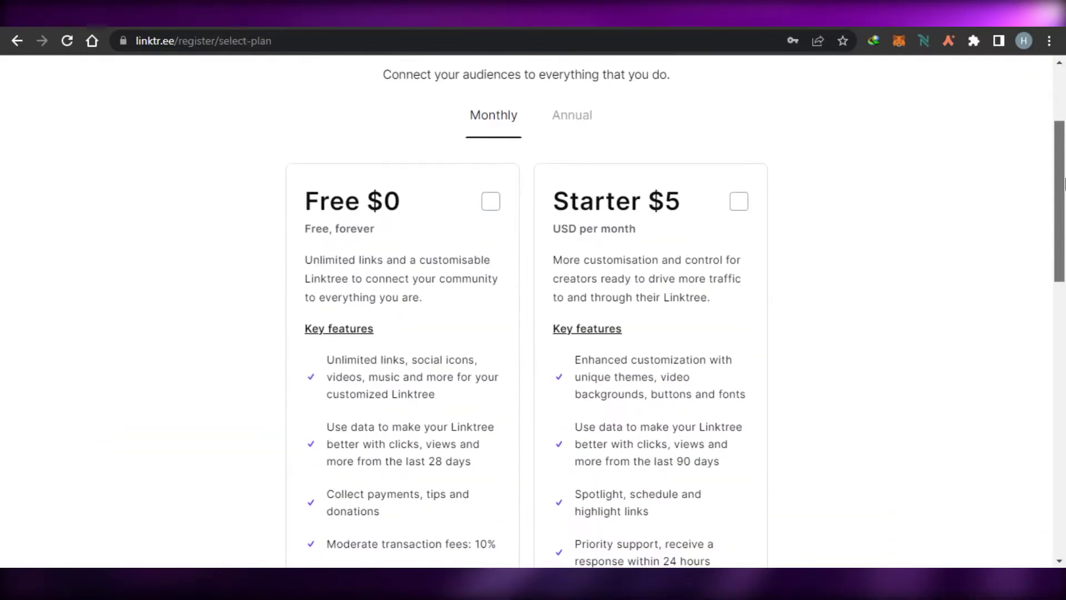
{"action": "left_click_drag", "start_coordinate": [1060, 166], "coordinate": [1061, 201]}
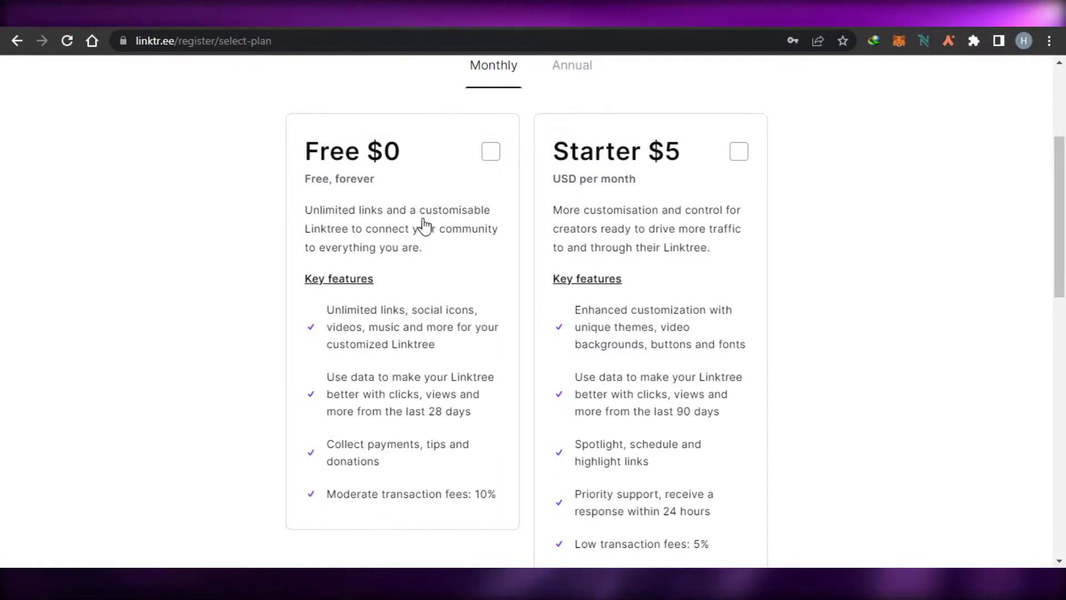
Choose the Free $0 plan, confirm sign-up, and continue to the empty admin dashboard
{"action": "left_click", "coordinate": [491, 154]}
{"action": "left_click_drag", "start_coordinate": [1060, 203], "coordinate": [1065, 434]}
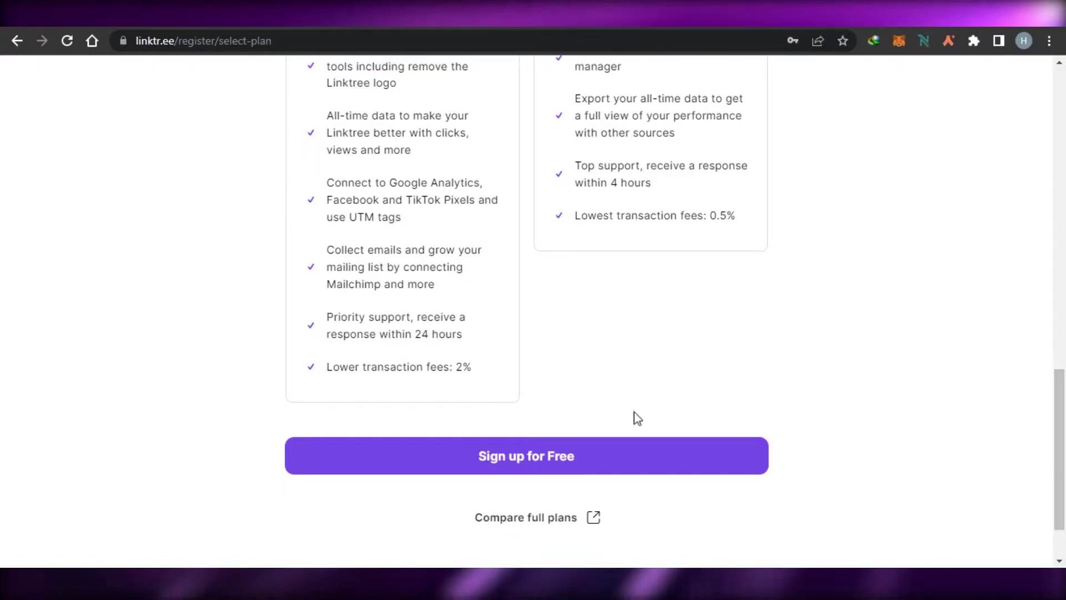
{"action": "left_click", "coordinate": [602, 452]}
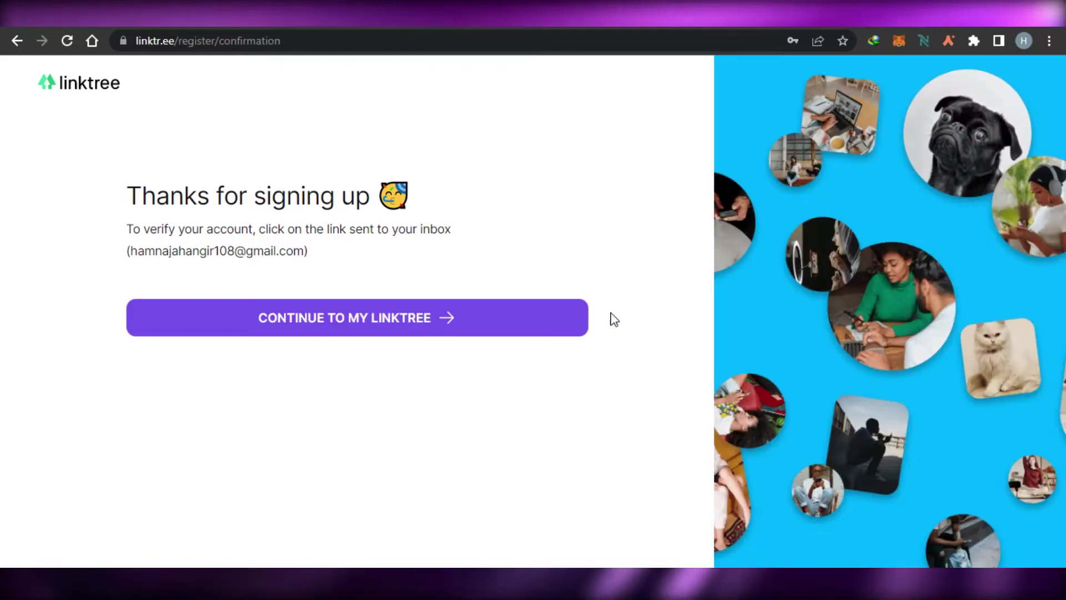
{"action": "left_click", "coordinate": [575, 318]}
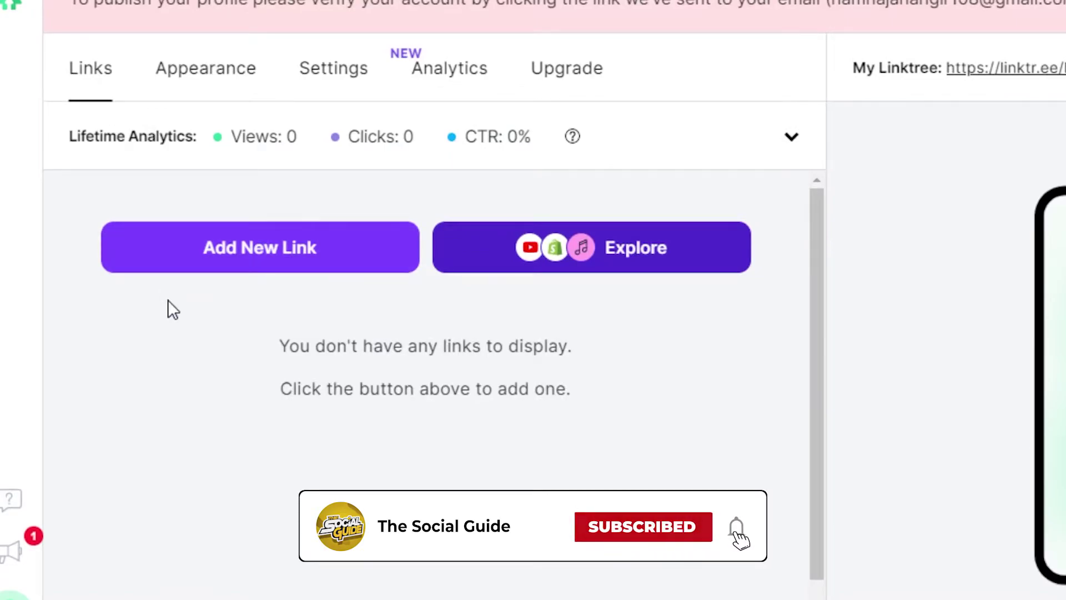
Browse the Explore catalogue and add a blank Facebook link card to the Links list
{"action": "left_click", "coordinate": [554, 249]}
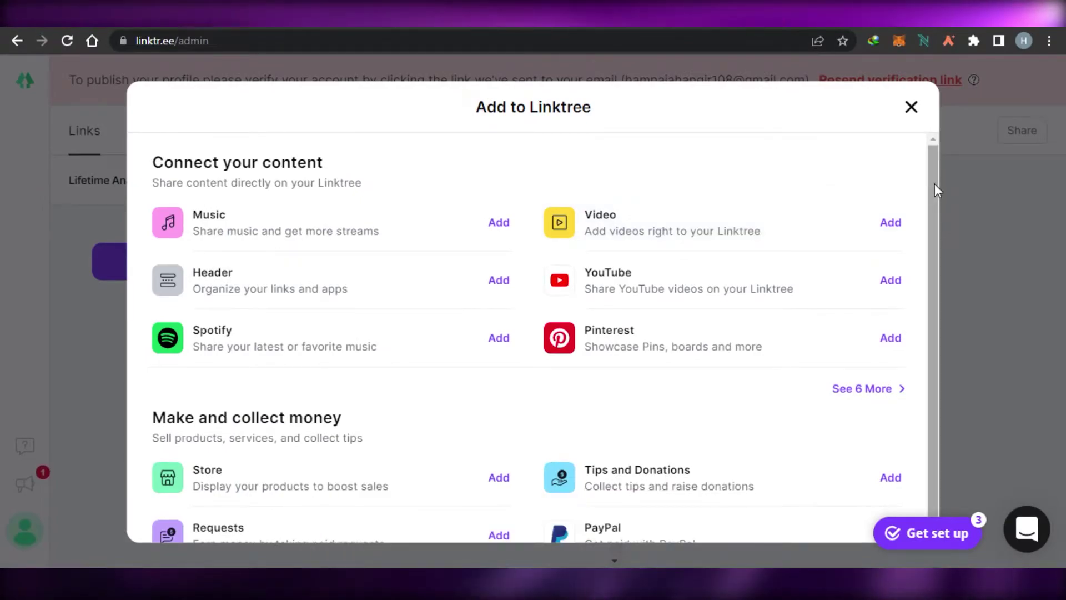
{"action": "mouse_move", "coordinate": [934, 183]}
{"action": "left_mouse_down"}
{"action": "mouse_move", "coordinate": [930, 374]}
{"action": "mouse_move", "coordinate": [925, 184]}
{"action": "left_mouse_up"}
{"action": "scroll", "coordinate": [900, 187], "scroll_direction": "up", "scroll_amount": 1}
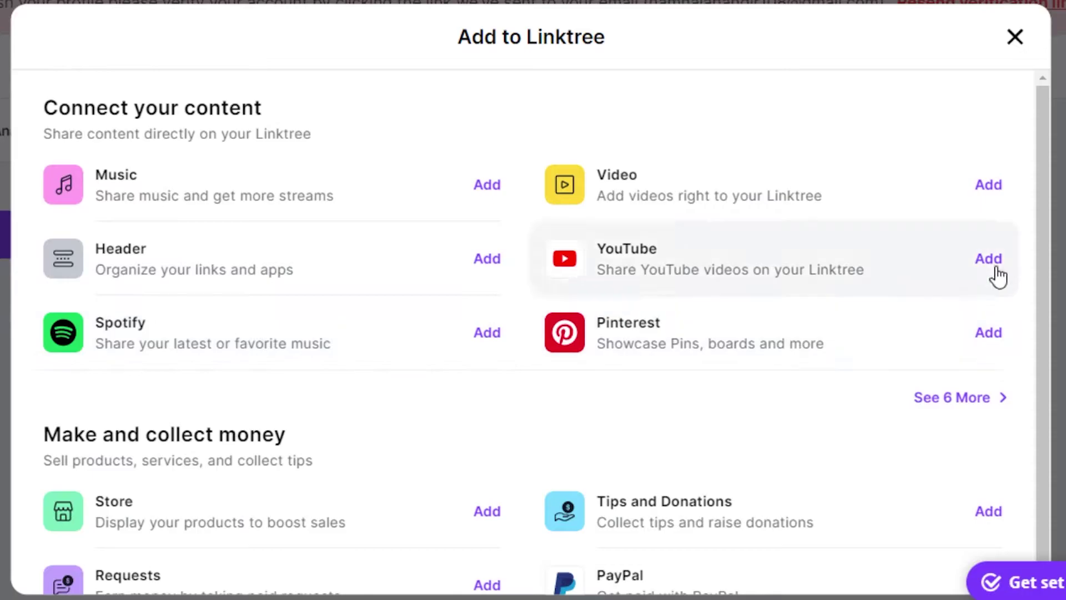
{"action": "left_click_drag", "start_coordinate": [1042, 231], "coordinate": [1043, 401]}
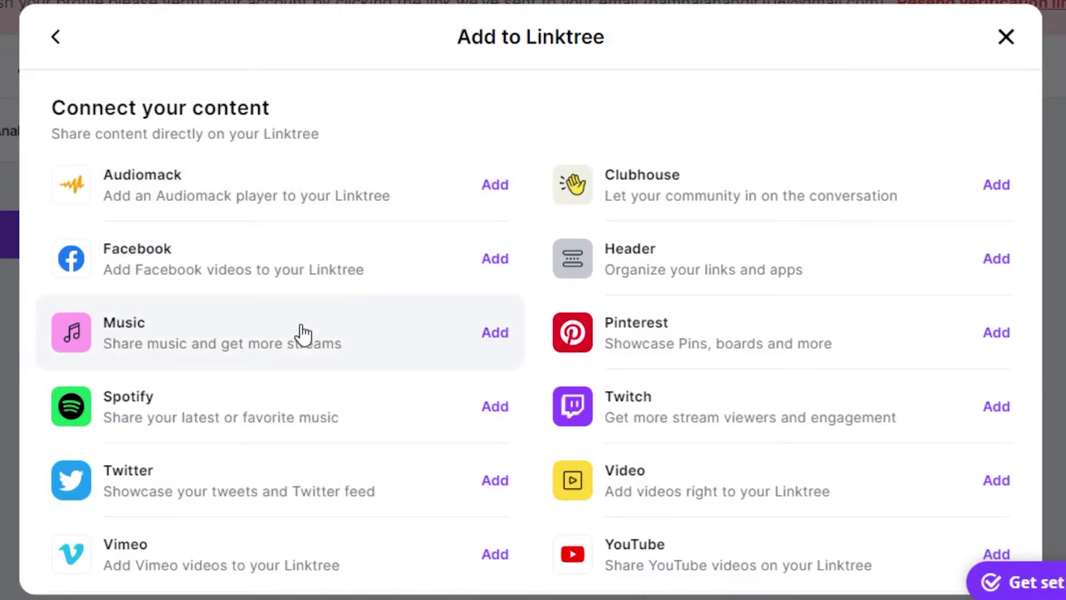
{"action": "left_click", "coordinate": [491, 269]}
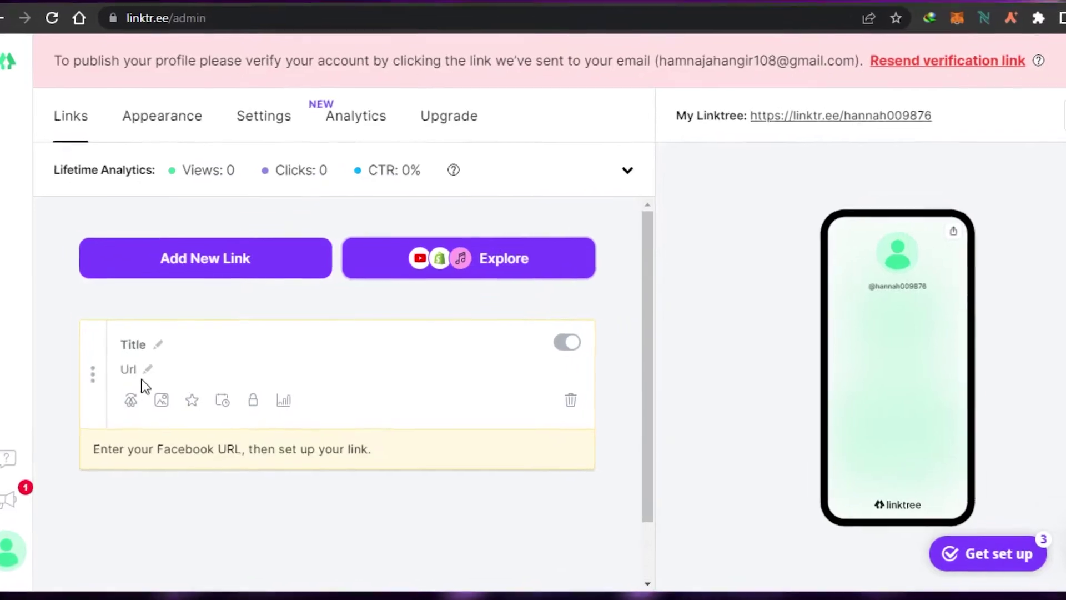
Open the Facebook card's Redirect panel, which requires a paid upgrade
{"action": "left_click", "coordinate": [165, 341]}
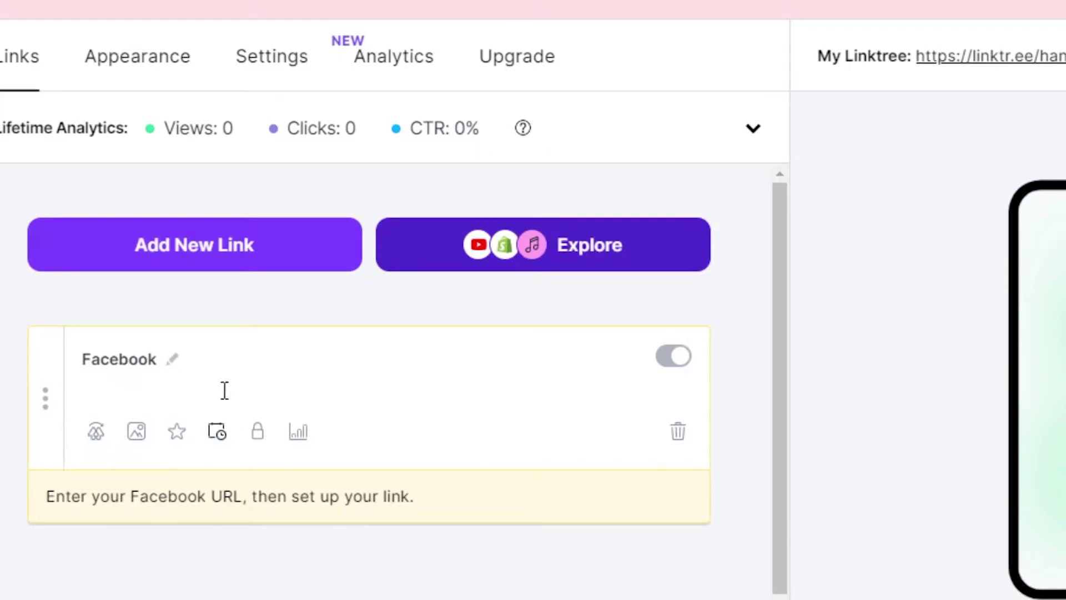
{"action": "left_click", "coordinate": [97, 433]}
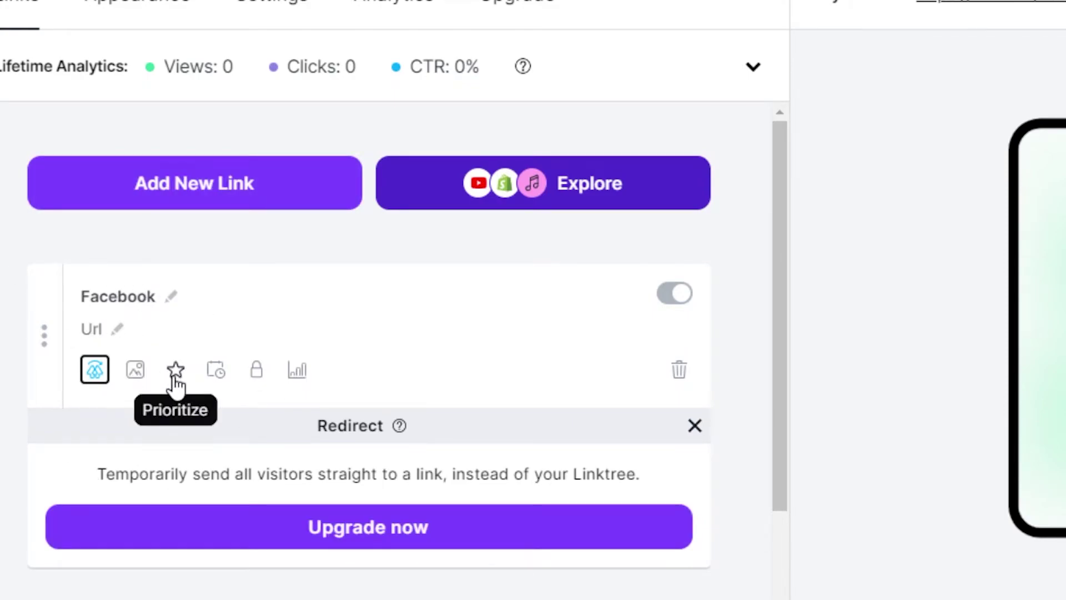
Check the Facebook link's Schedule, Lock and Analytics panels, showing no clicks yet
{"action": "left_click", "coordinate": [216, 380]}
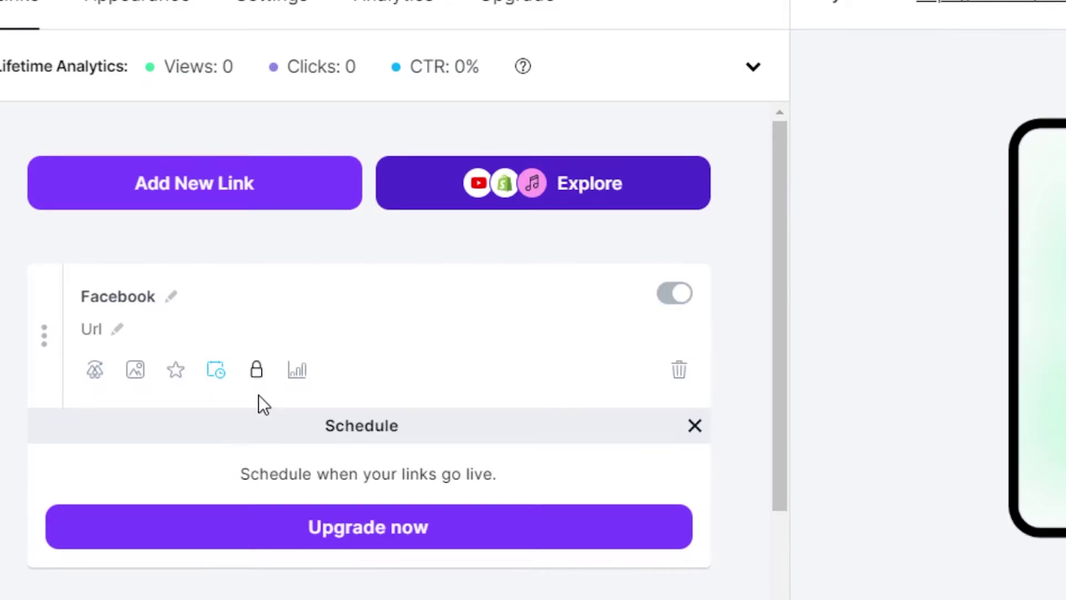
{"action": "left_click", "coordinate": [257, 373]}
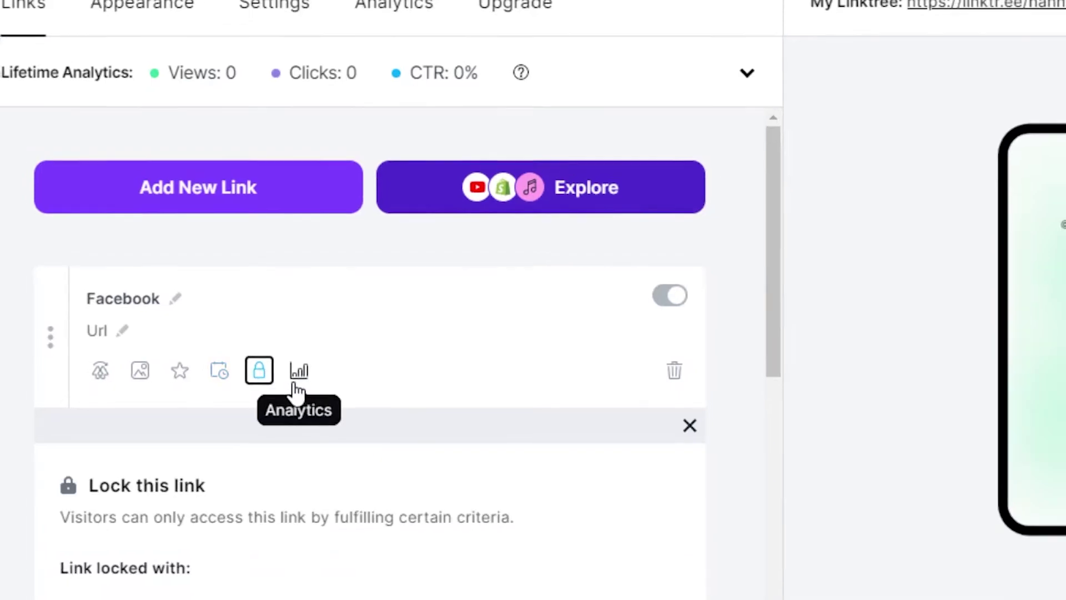
{"action": "left_click", "coordinate": [294, 383]}
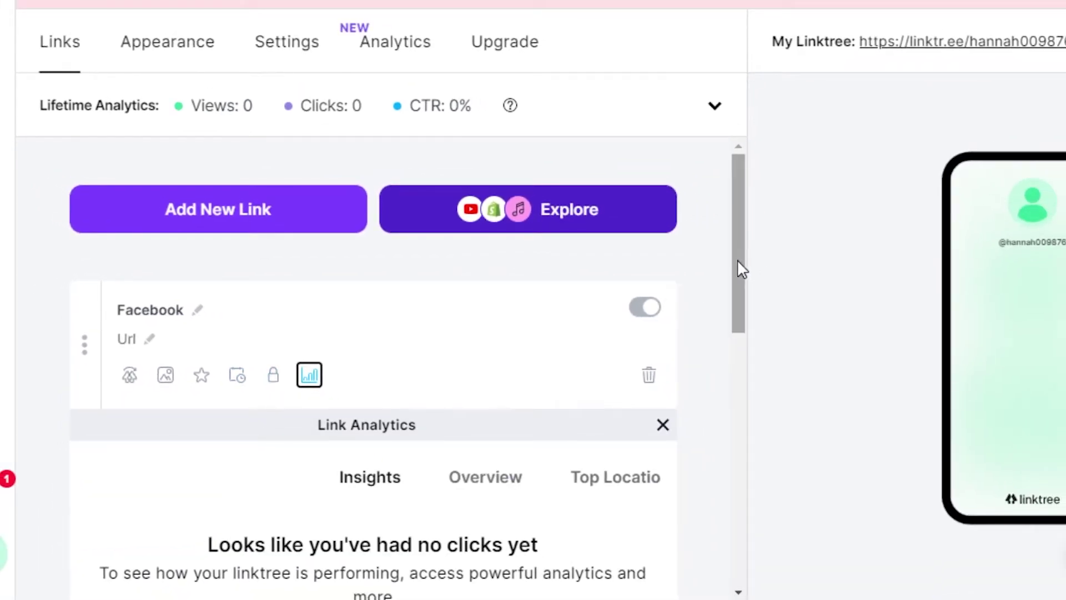
{"action": "mouse_move", "coordinate": [738, 260]}
{"action": "left_mouse_down"}
{"action": "mouse_move", "coordinate": [743, 482]}
{"action": "mouse_move", "coordinate": [745, 202]}
{"action": "mouse_move", "coordinate": [748, 495]}
{"action": "mouse_move", "coordinate": [741, 286]}
{"action": "mouse_move", "coordinate": [745, 362]}
{"action": "mouse_move", "coordinate": [729, 442]}
{"action": "mouse_move", "coordinate": [752, 262]}
{"action": "left_mouse_up"}
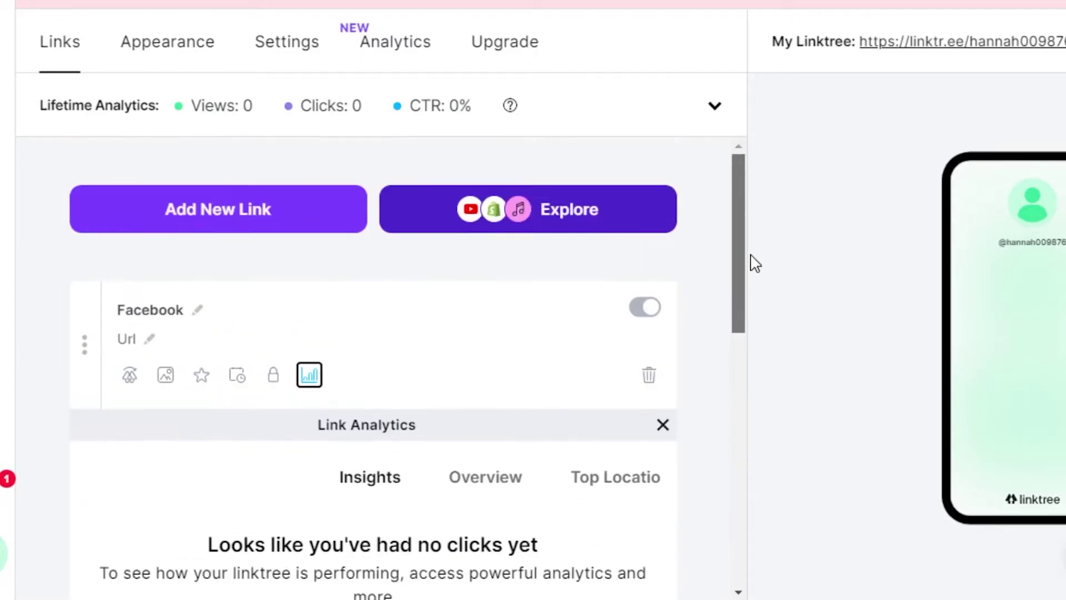
{"action": "left_click_drag", "start_coordinate": [753, 189], "coordinate": [750, 257]}
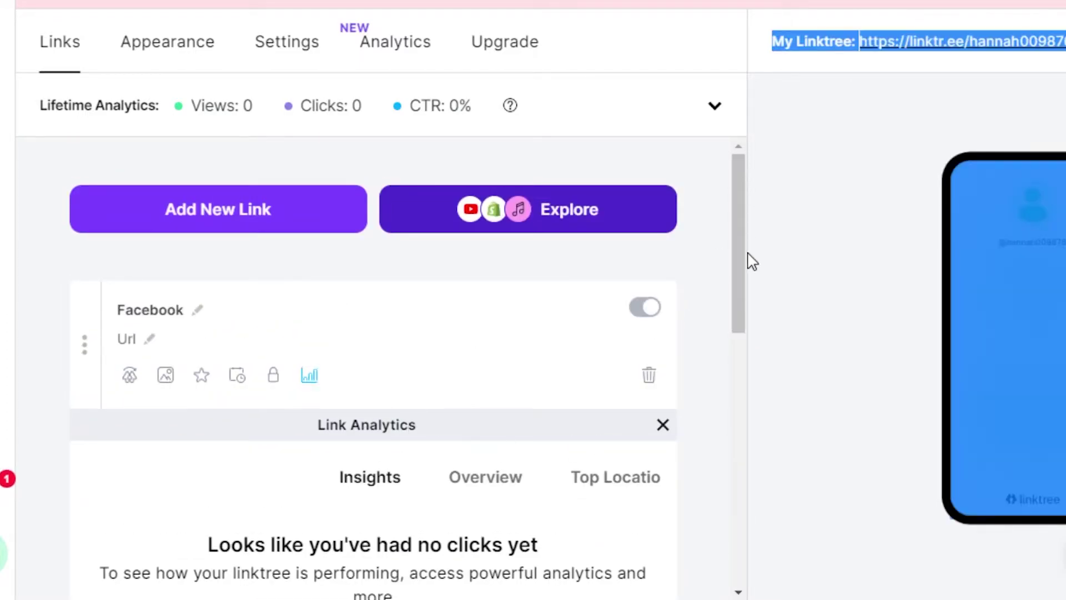
Dismiss the download popup and go to the Appearance page
{"action": "left_click", "coordinate": [739, 251]}
{"action": "left_click", "coordinate": [776, 255]}
{"action": "left_click_drag", "start_coordinate": [732, 238], "coordinate": [745, 452]}
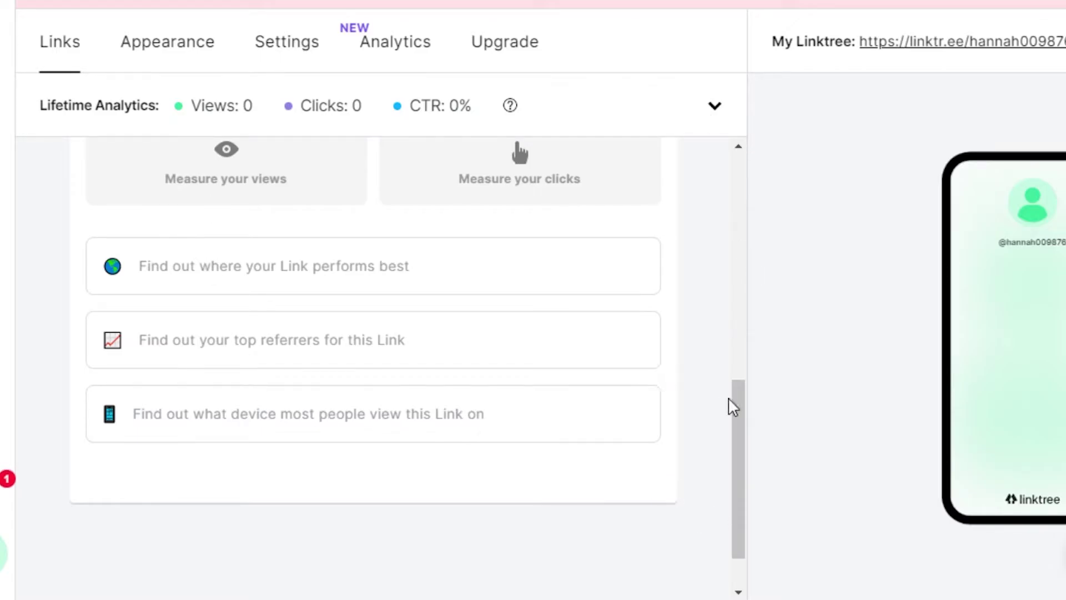
{"action": "left_click_drag", "start_coordinate": [742, 443], "coordinate": [750, 192]}
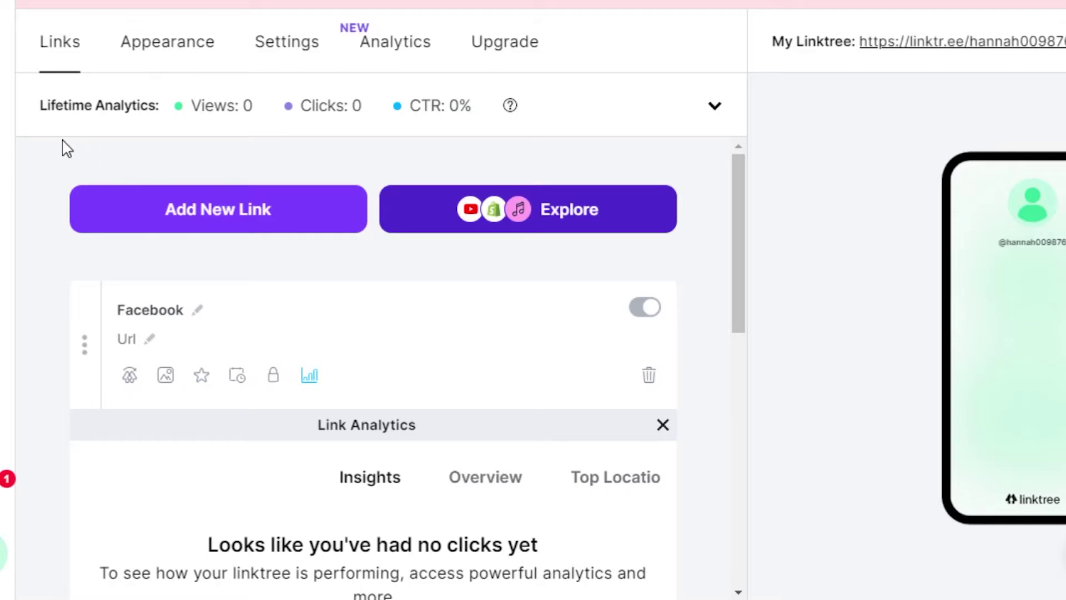
{"action": "left_click", "coordinate": [176, 47]}
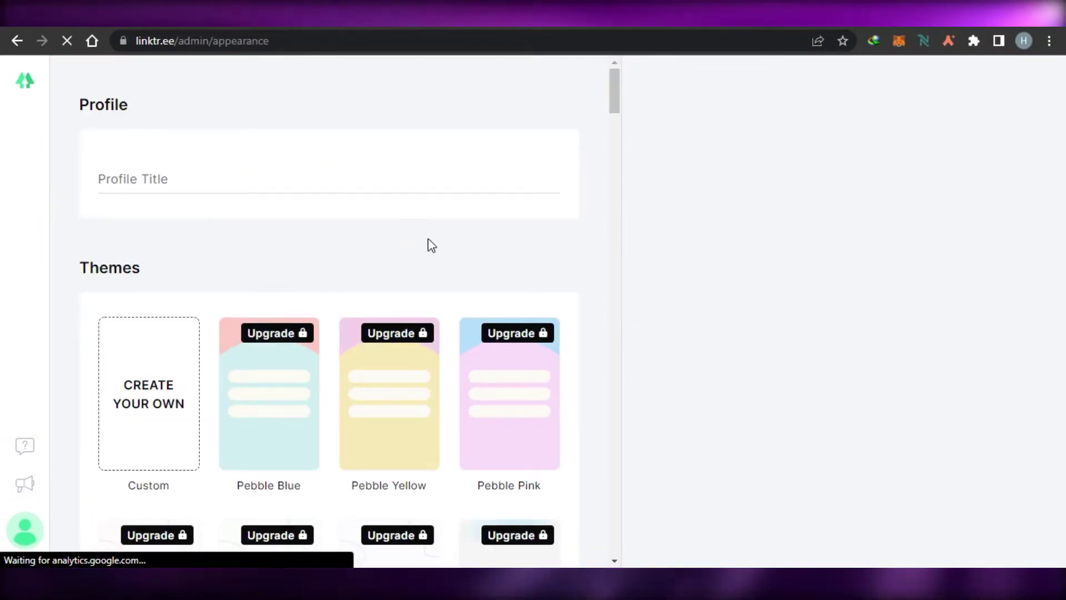
Move from the themes to the Settings page with SEO meta and analytics tracking options
{"action": "left_click_drag", "start_coordinate": [614, 91], "coordinate": [637, 81]}
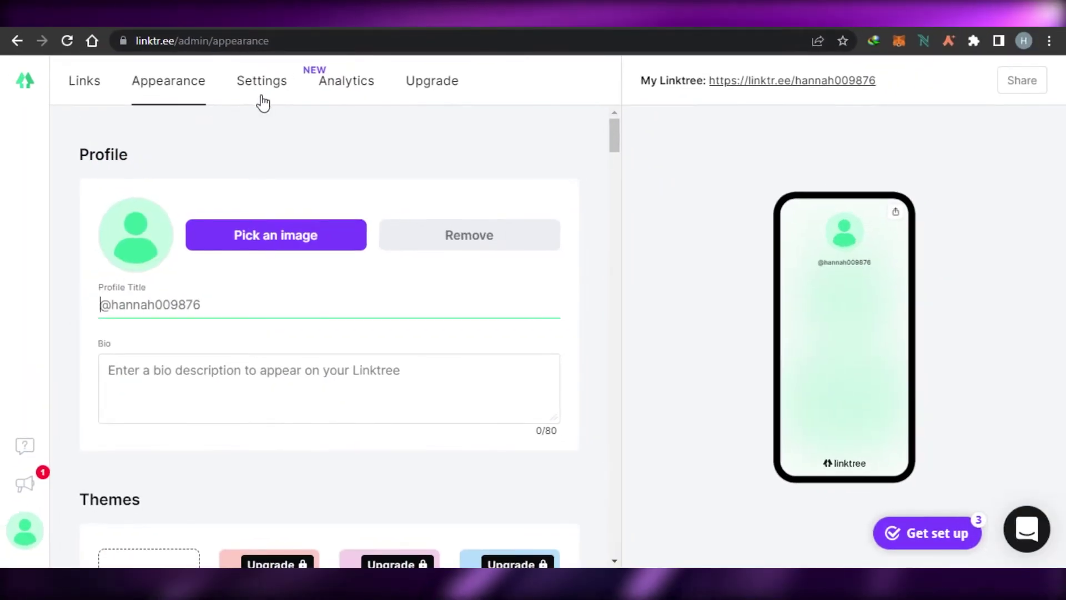
{"action": "left_click", "coordinate": [267, 93]}
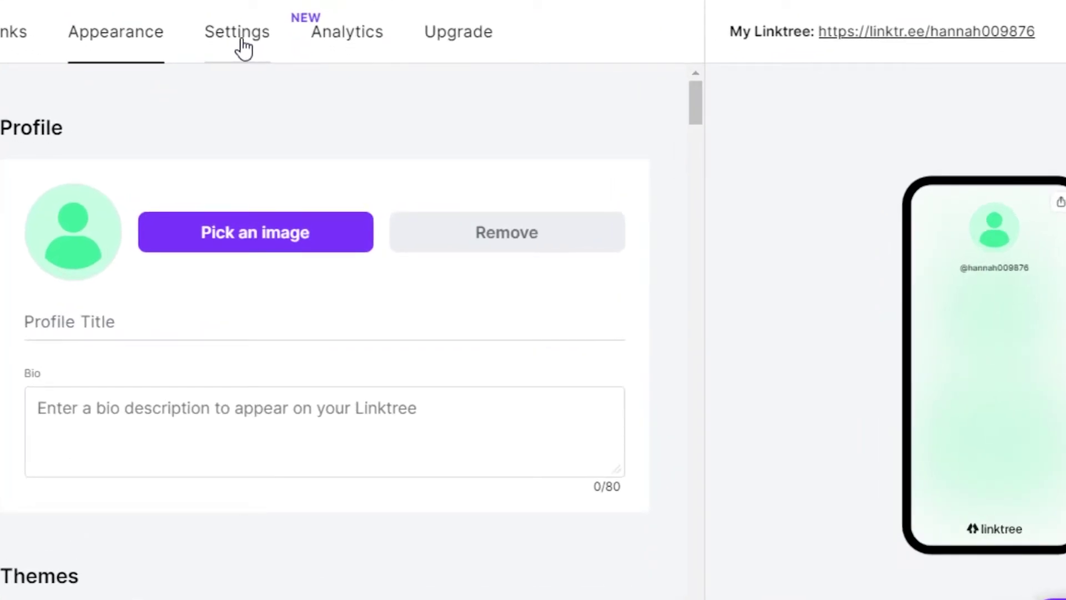
{"action": "left_click", "coordinate": [243, 48]}
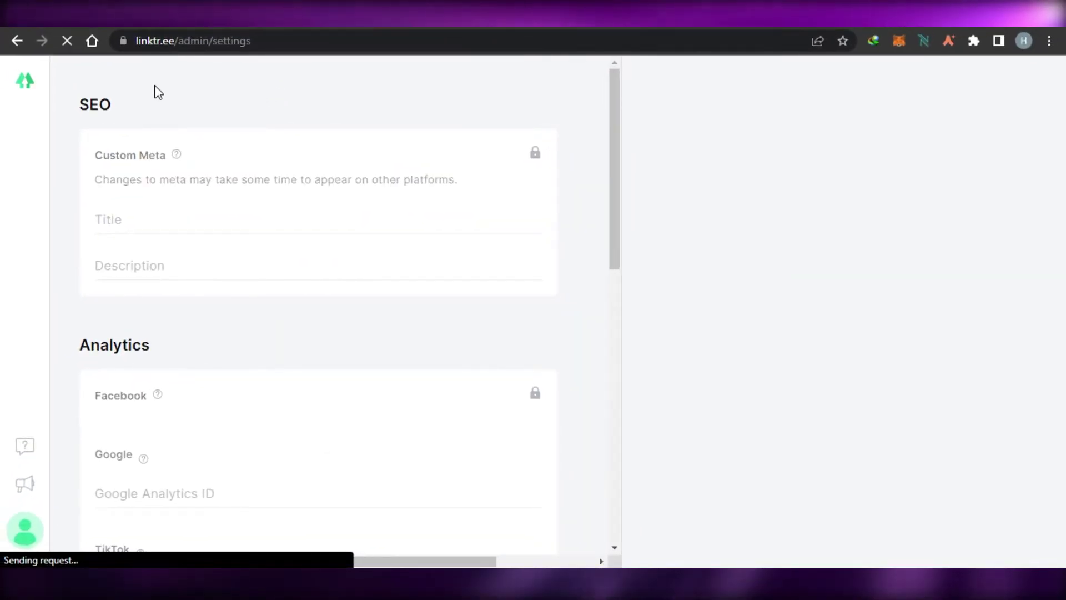
{"action": "left_click_drag", "start_coordinate": [619, 141], "coordinate": [662, 107]}
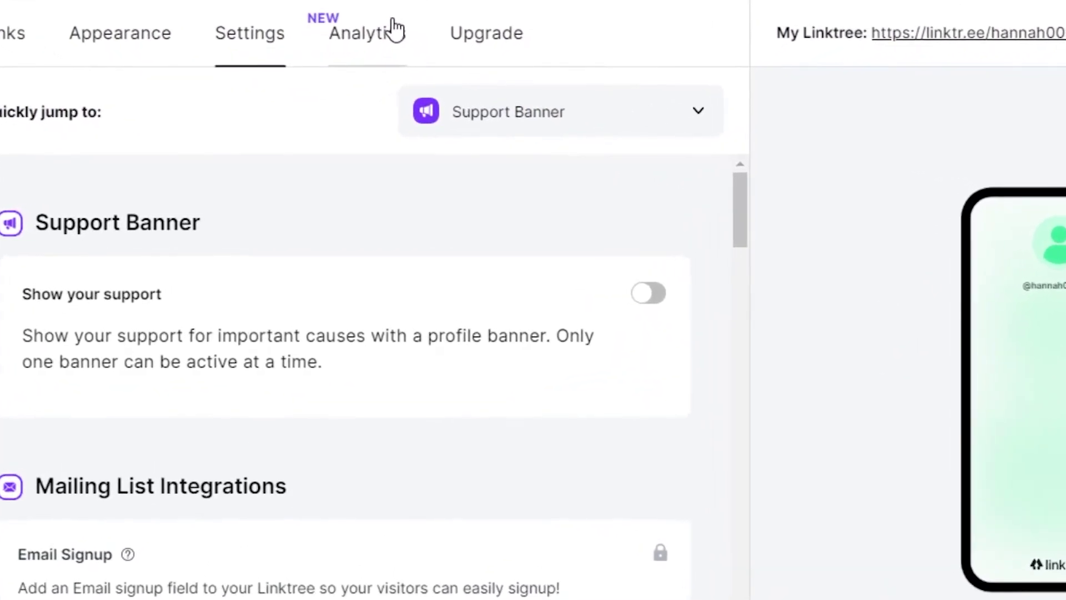
Review the Analytics page: 0 views, 0 clicks and 0% CTR for Apr 14th–20th, 2022
{"action": "left_click", "coordinate": [396, 28]}
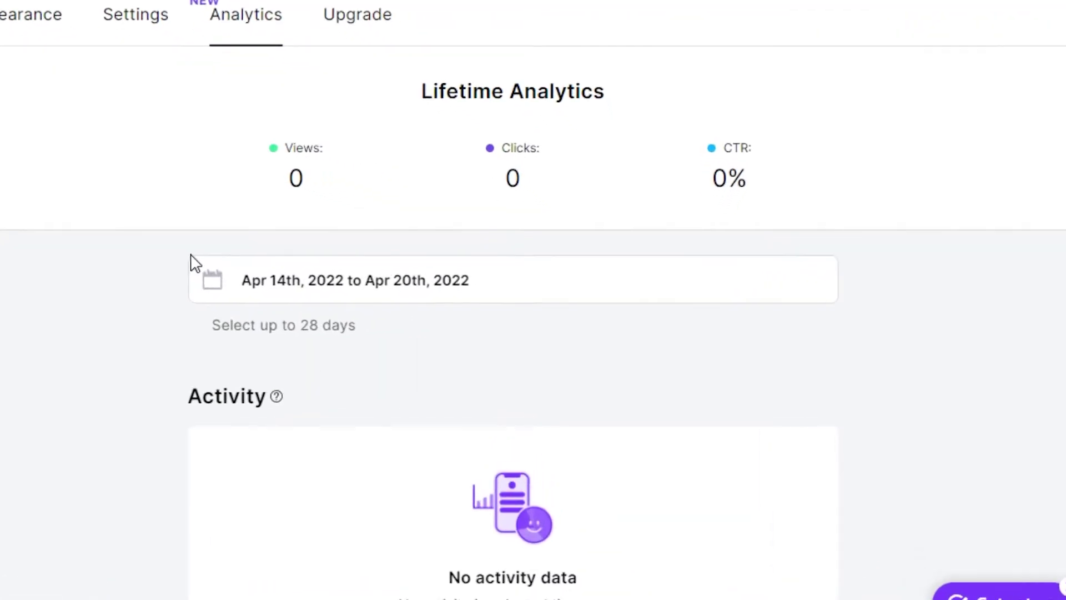
{"action": "scroll", "coordinate": [505, 316], "scroll_direction": "down", "scroll_amount": 15}
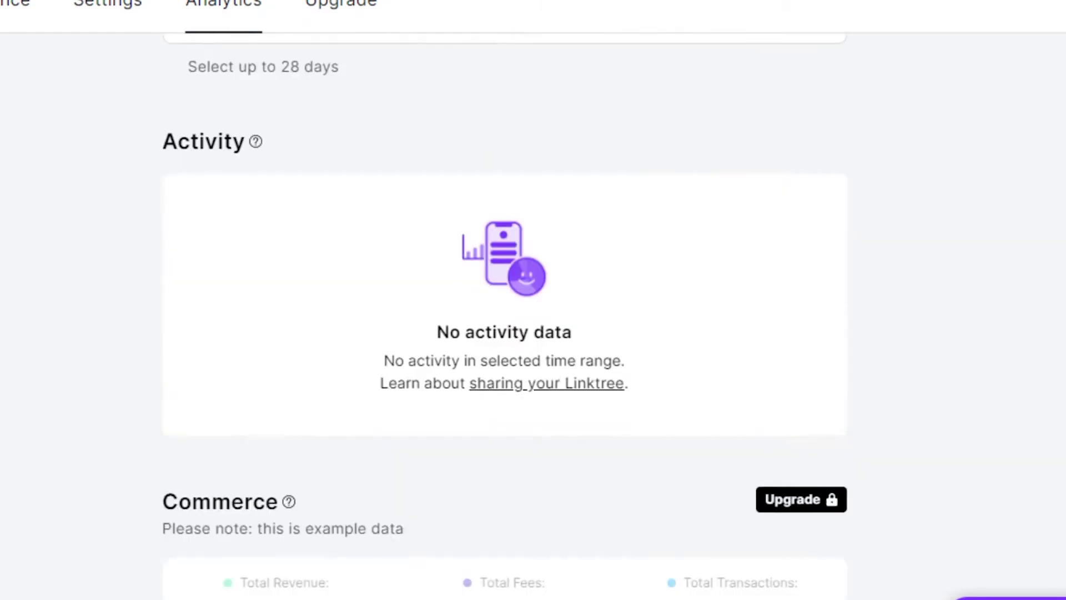
{"action": "scroll", "coordinate": [505, 317], "scroll_direction": "down", "scroll_amount": 20}
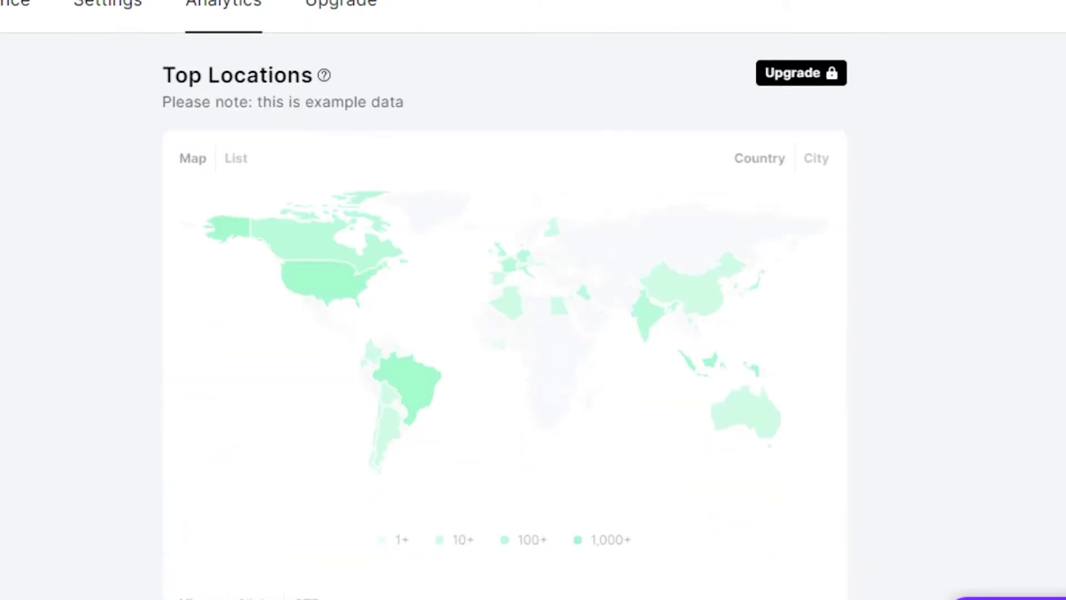
{"action": "scroll", "coordinate": [505, 316], "scroll_direction": "down", "scroll_amount": 5}
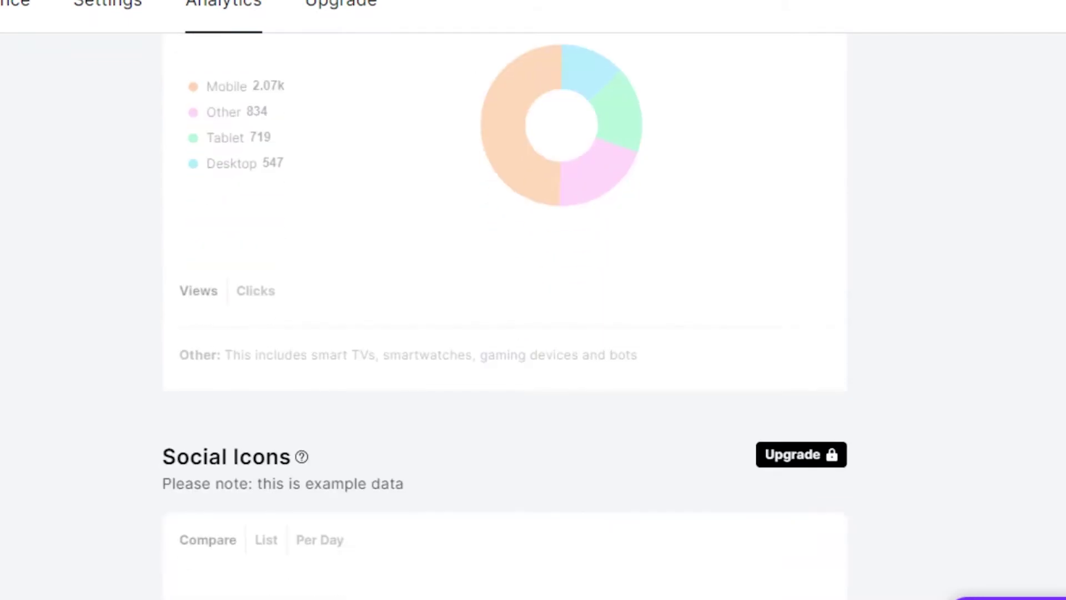
{"action": "scroll", "coordinate": [505, 316], "scroll_direction": "up", "scroll_amount": 20}
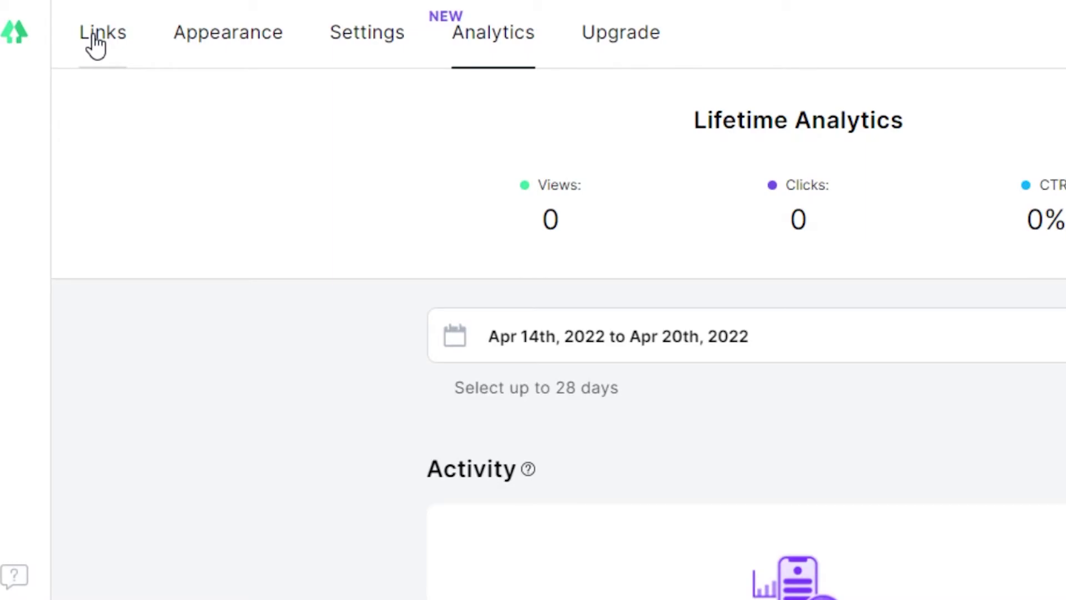
Back in Links, add a blank new link, then a Pinterest link from Explore
{"action": "left_click", "coordinate": [96, 45]}
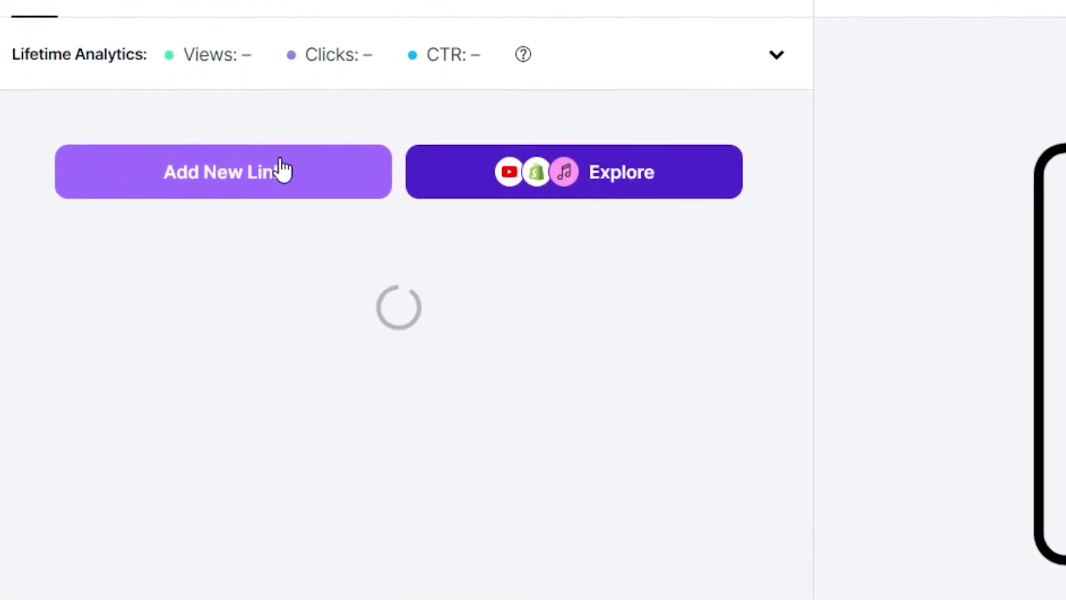
{"action": "left_click", "coordinate": [284, 168]}
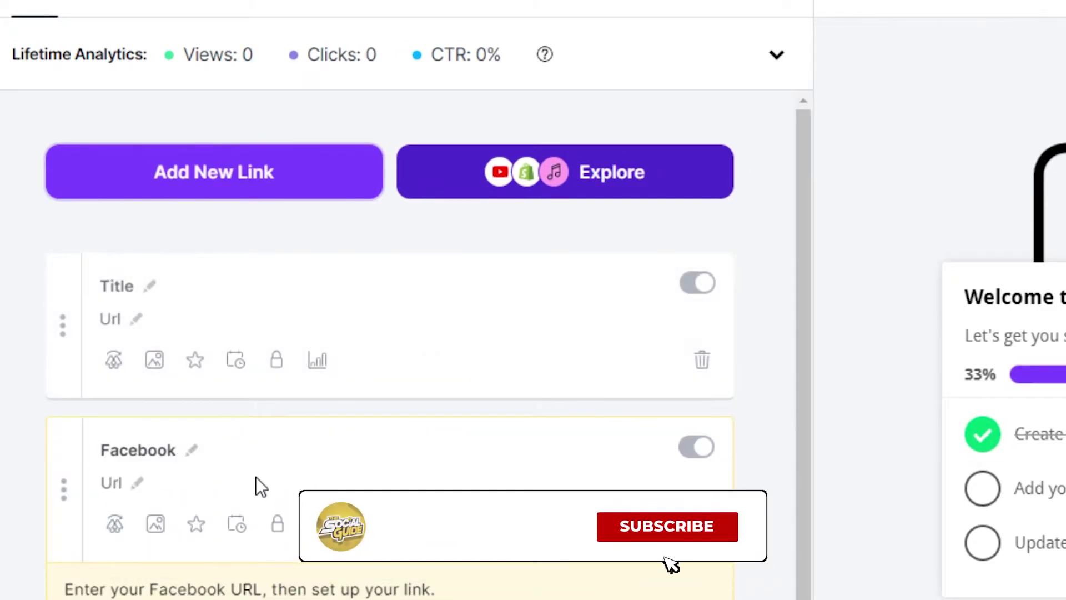
{"action": "left_click", "coordinate": [524, 170]}
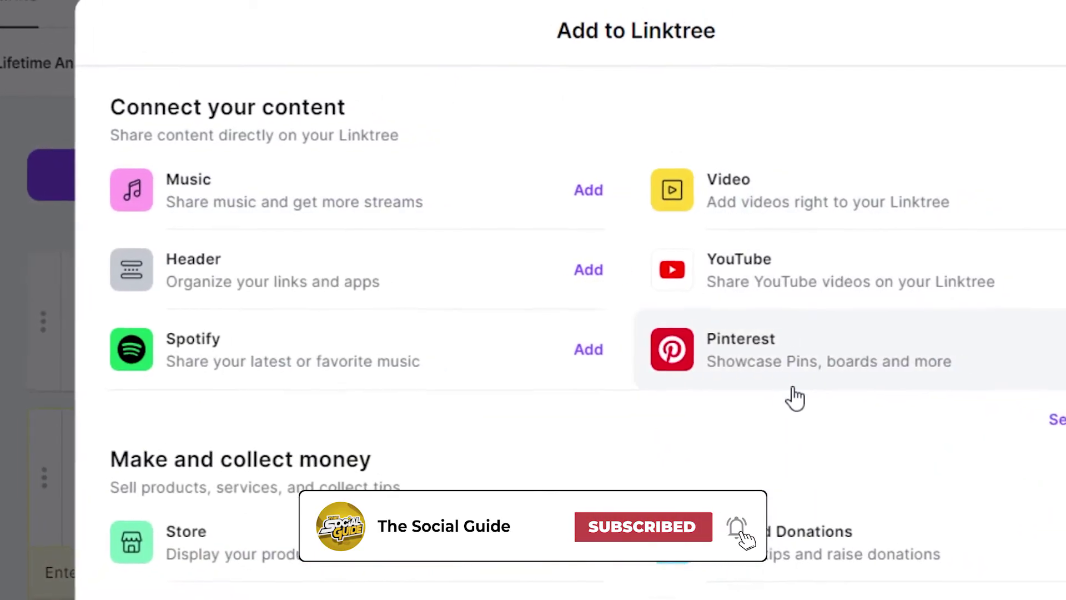
{"action": "left_click", "coordinate": [858, 355]}
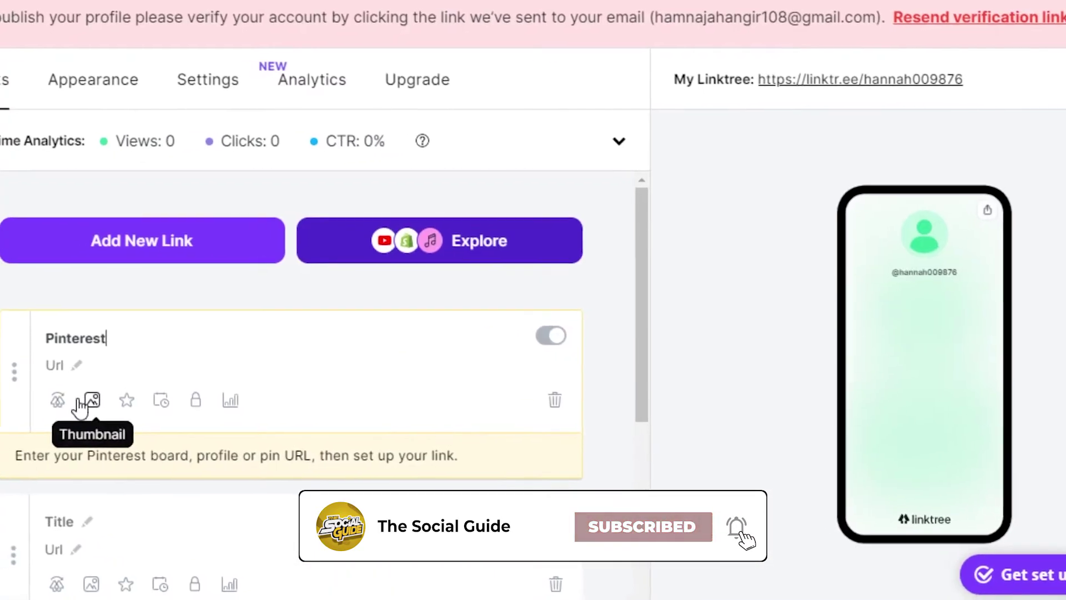
Give the Pinterest link an alien-face Tabler icon thumbnail, then view its Schedule panel
{"action": "left_click", "coordinate": [93, 404]}
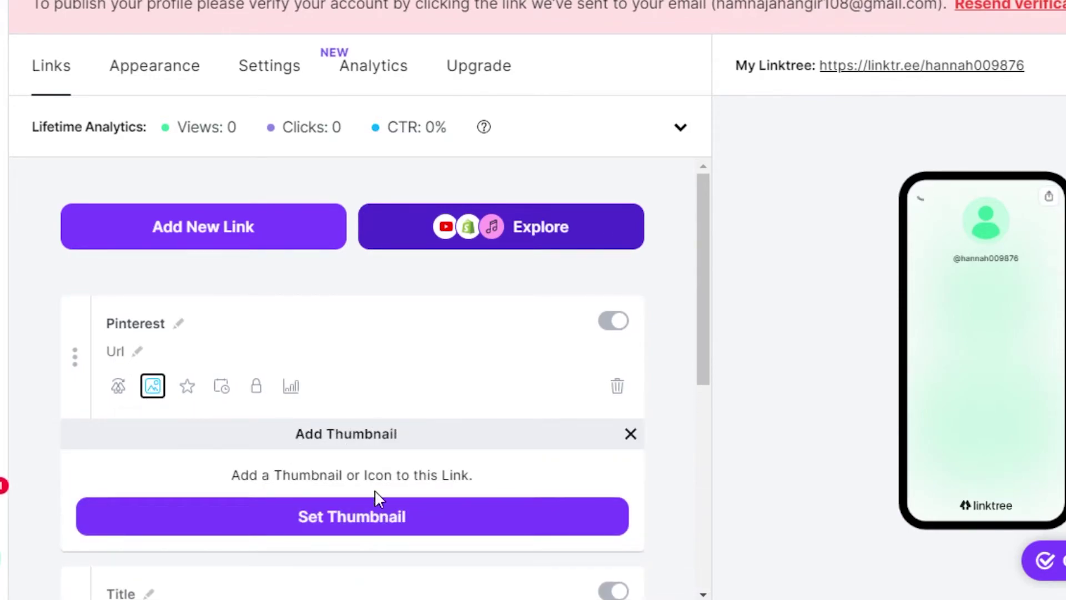
{"action": "left_click", "coordinate": [402, 512]}
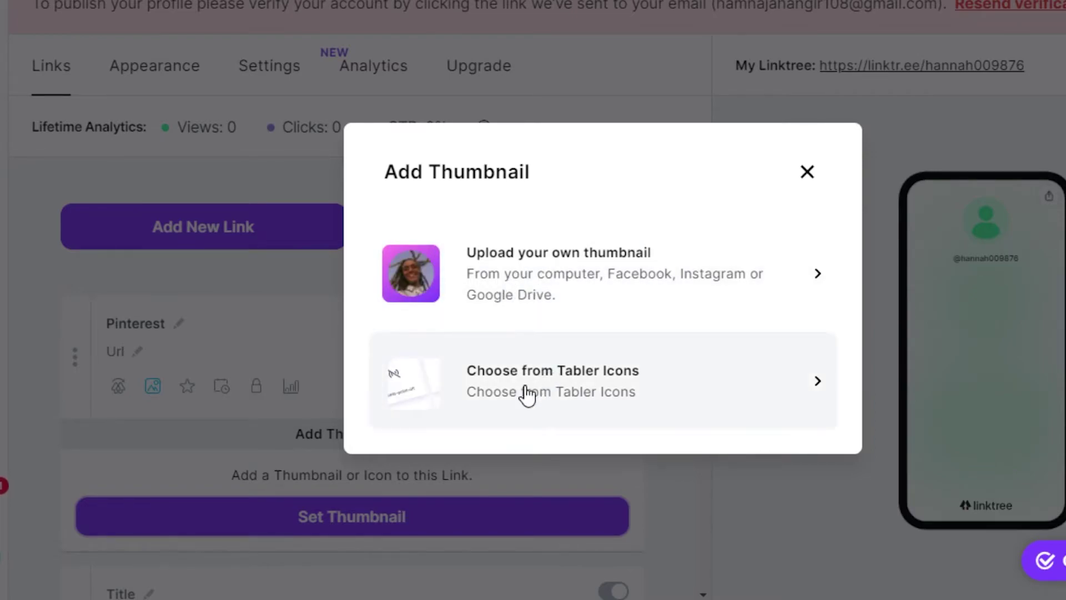
{"action": "left_click", "coordinate": [526, 395]}
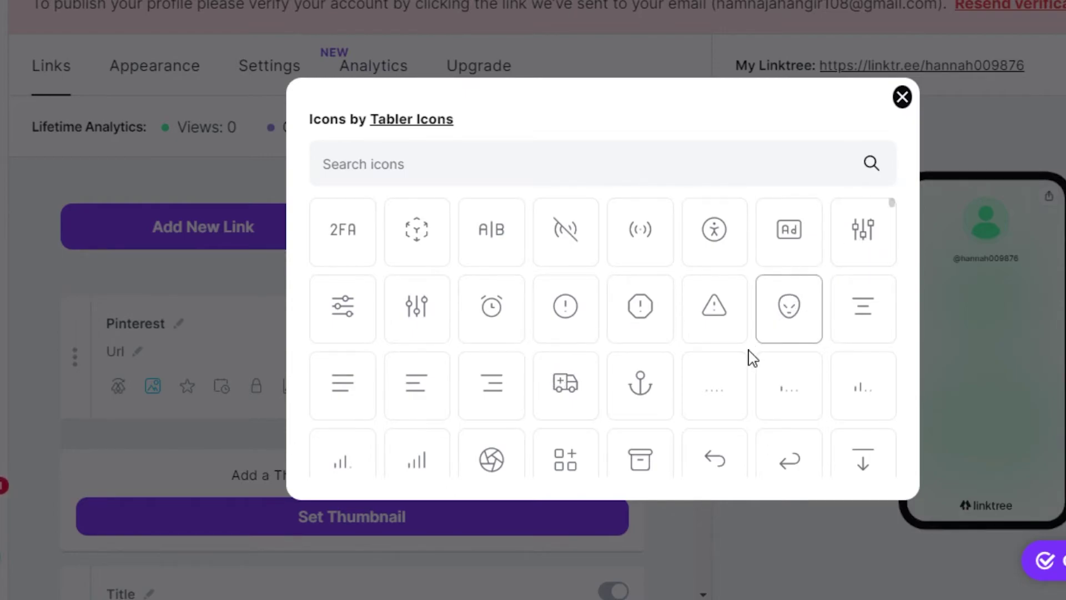
{"action": "left_click", "coordinate": [787, 326]}
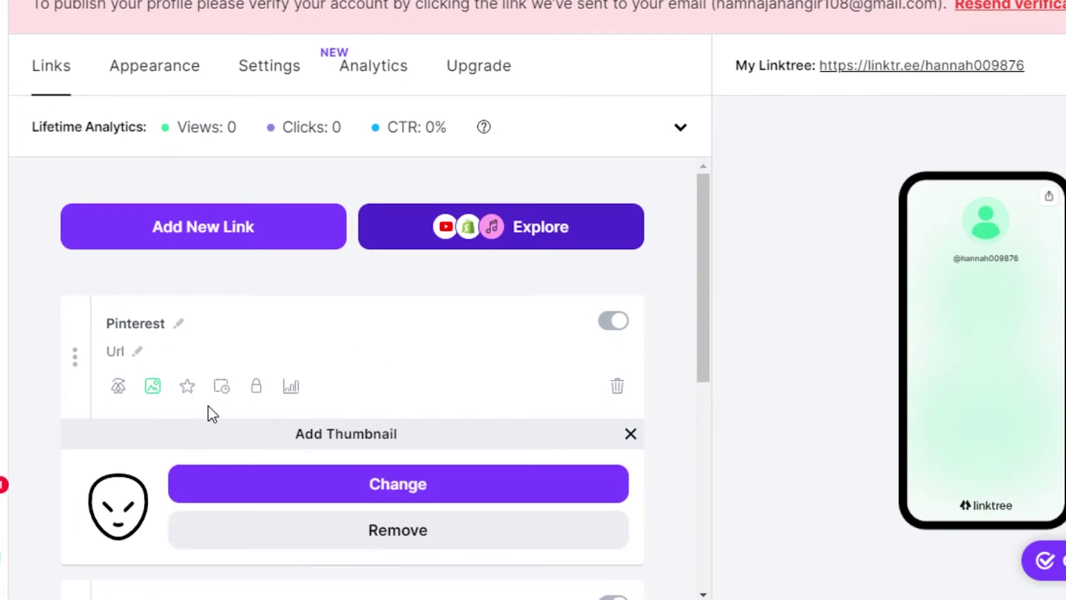
{"action": "left_click", "coordinate": [222, 388]}
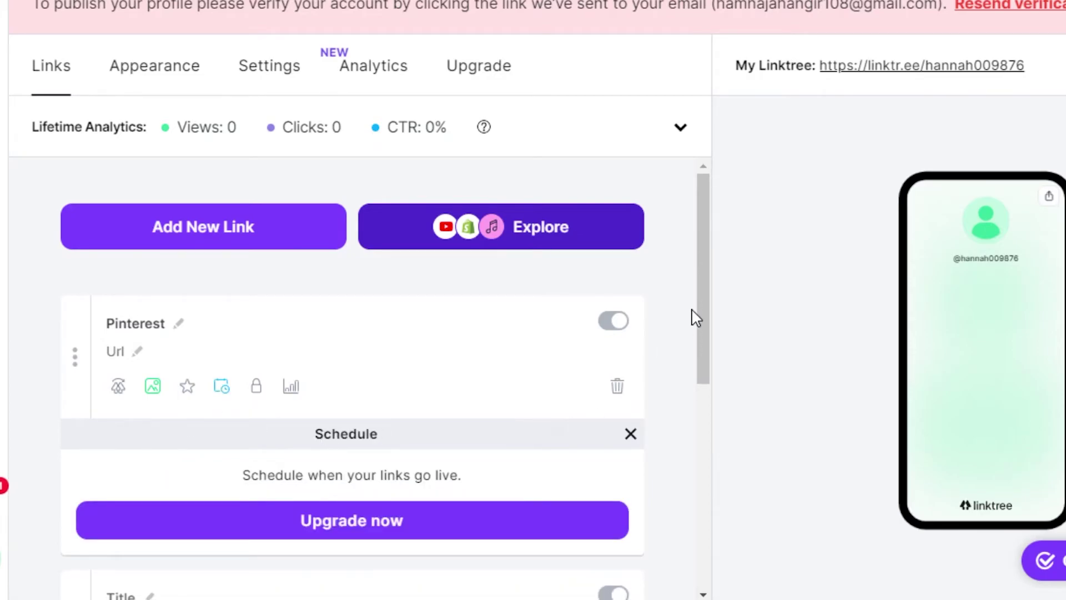
Delete the Pinterest link card, leaving only the blank Title and Facebook links
{"action": "left_click_drag", "start_coordinate": [696, 318], "coordinate": [711, 209]}
{"action": "left_click", "coordinate": [616, 387]}
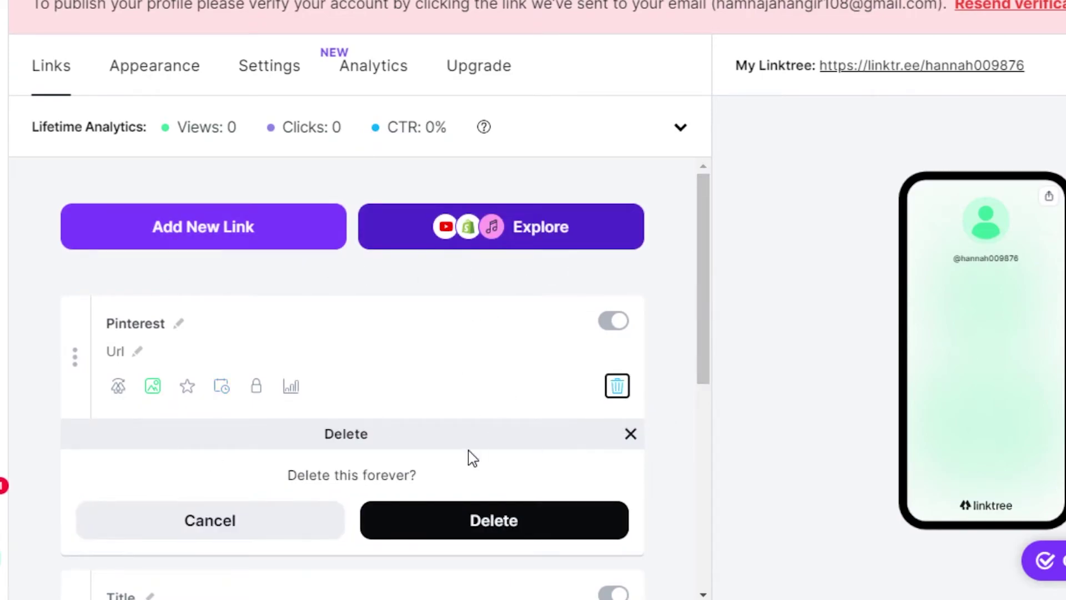
{"action": "left_click", "coordinate": [490, 529]}
{"action": "left_click", "coordinate": [490, 520]}
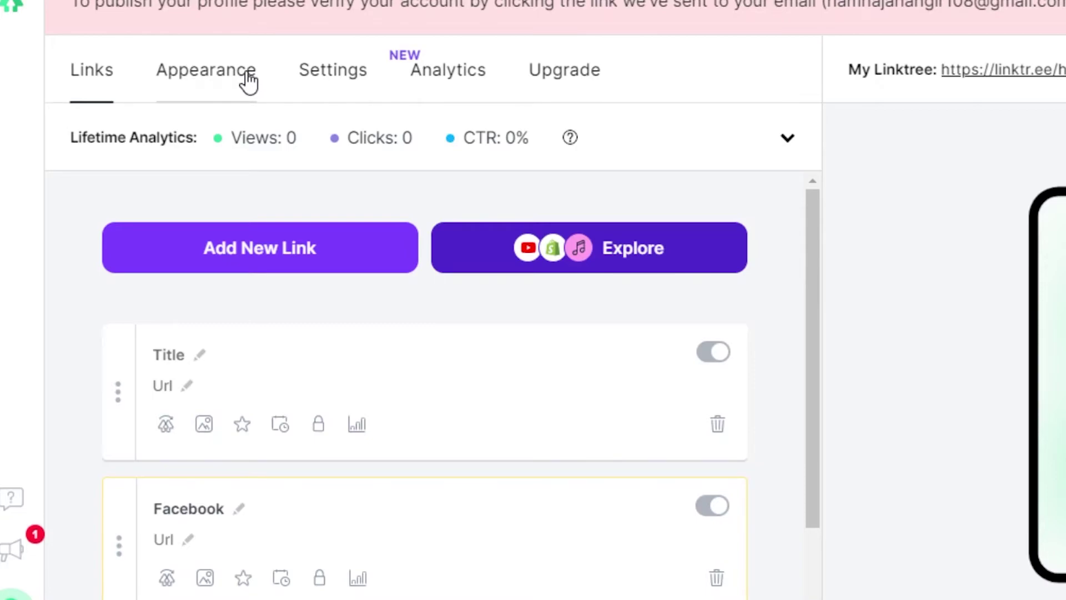
Upload the woman-on-golden-throne illustration as the profile picture, keeping the square crop
{"action": "left_click", "coordinate": [248, 77]}
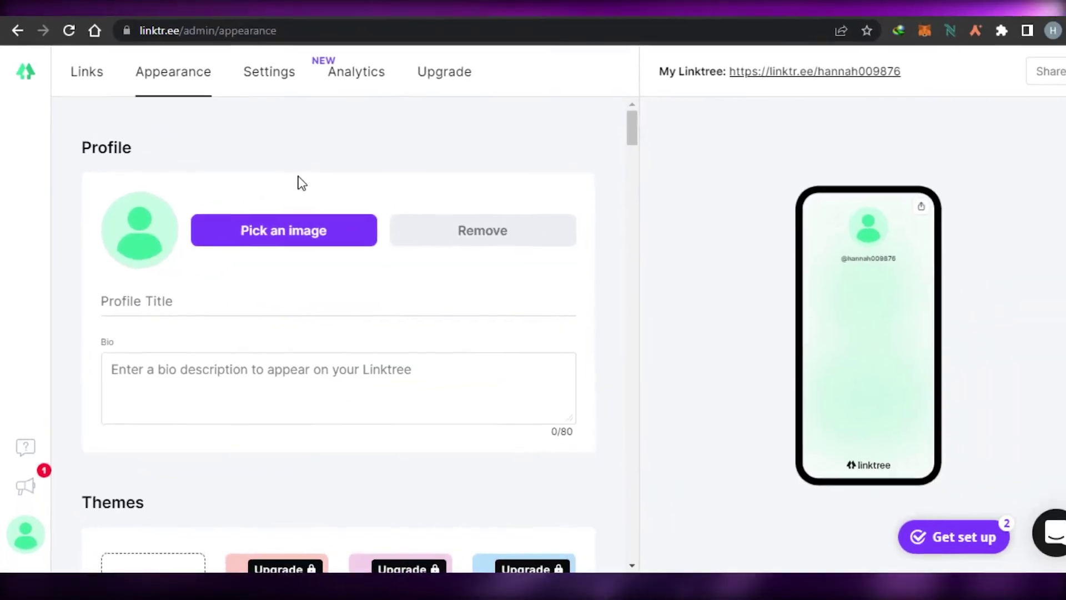
{"action": "left_click", "coordinate": [279, 235]}
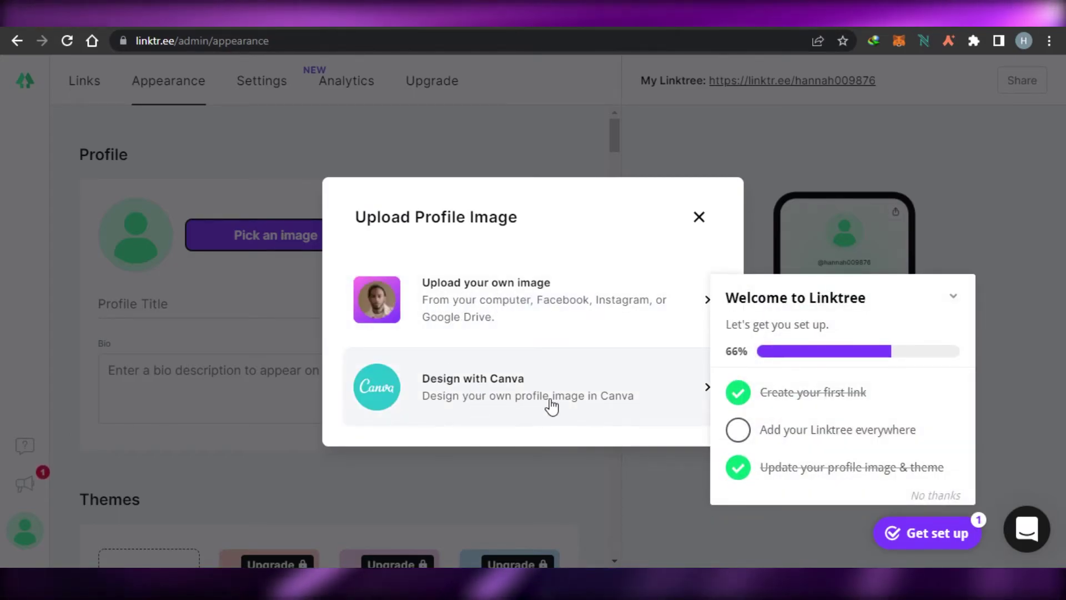
{"action": "key", "text": "Escape"}
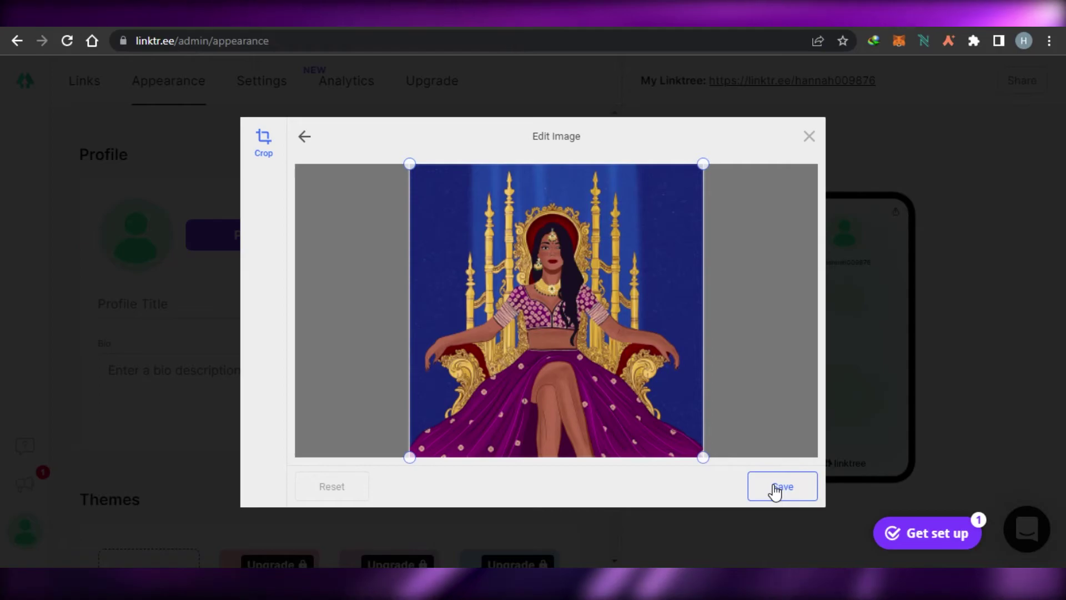
{"action": "left_click", "coordinate": [776, 488]}
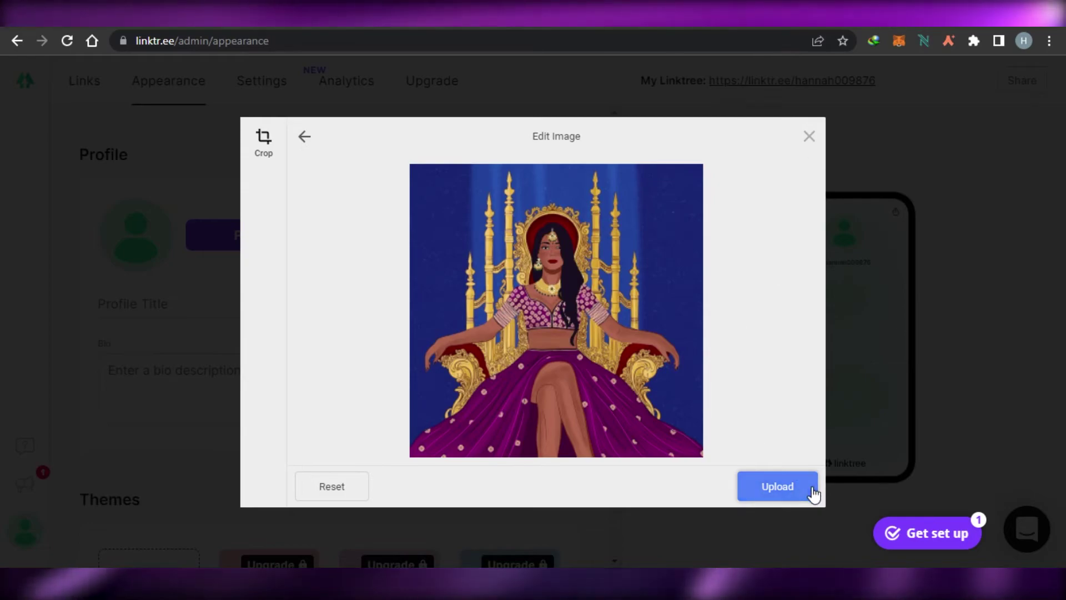
{"action": "left_click", "coordinate": [788, 497]}
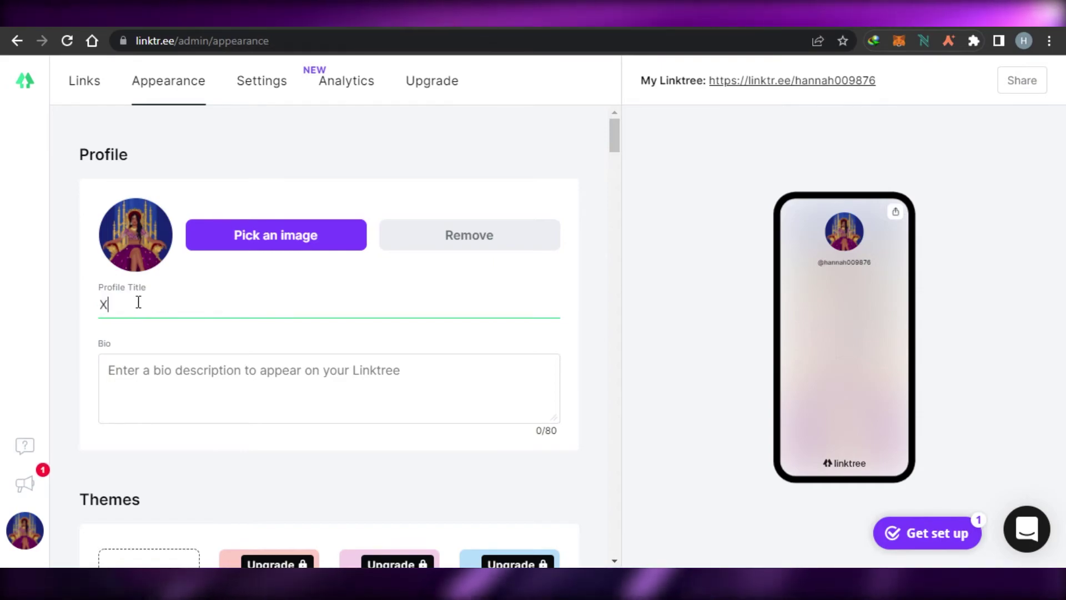
Add 'sunshine' after the X so the Profile Title reads 'Xsunshine'
{"action": "type", "text": "sunshine"}
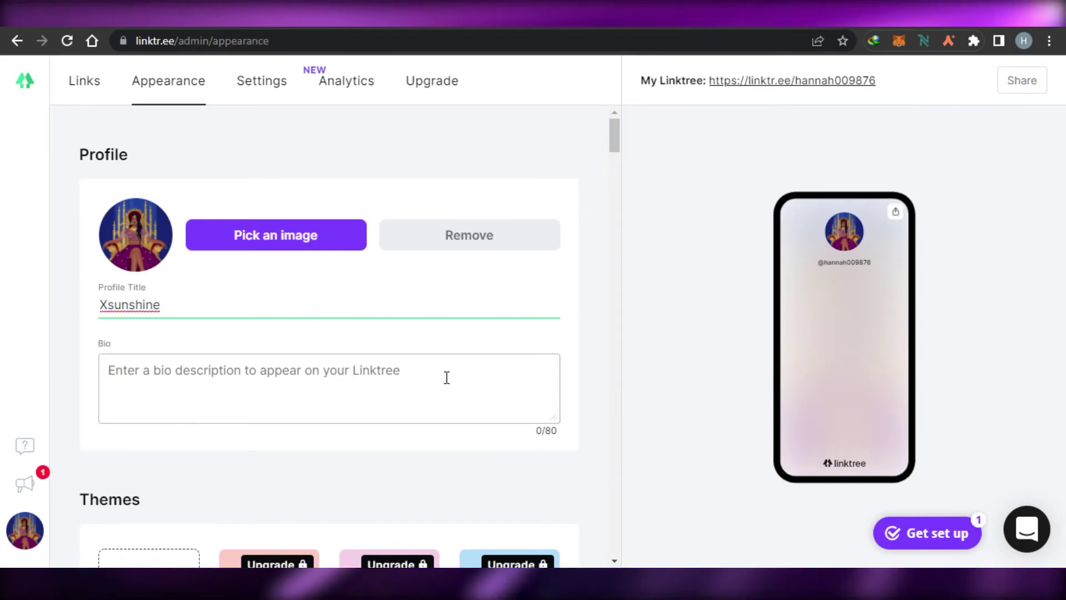
{"action": "mouse_move", "coordinate": [615, 138]}
{"action": "left_mouse_down"}
{"action": "mouse_move", "coordinate": [628, 311]}
{"action": "mouse_move", "coordinate": [614, 305]}
{"action": "mouse_move", "coordinate": [616, 535]}
{"action": "mouse_move", "coordinate": [659, 153]}
{"action": "mouse_move", "coordinate": [626, 114]}
{"action": "mouse_move", "coordinate": [616, 153]}
{"action": "mouse_move", "coordinate": [615, 129]}
{"action": "left_mouse_up"}
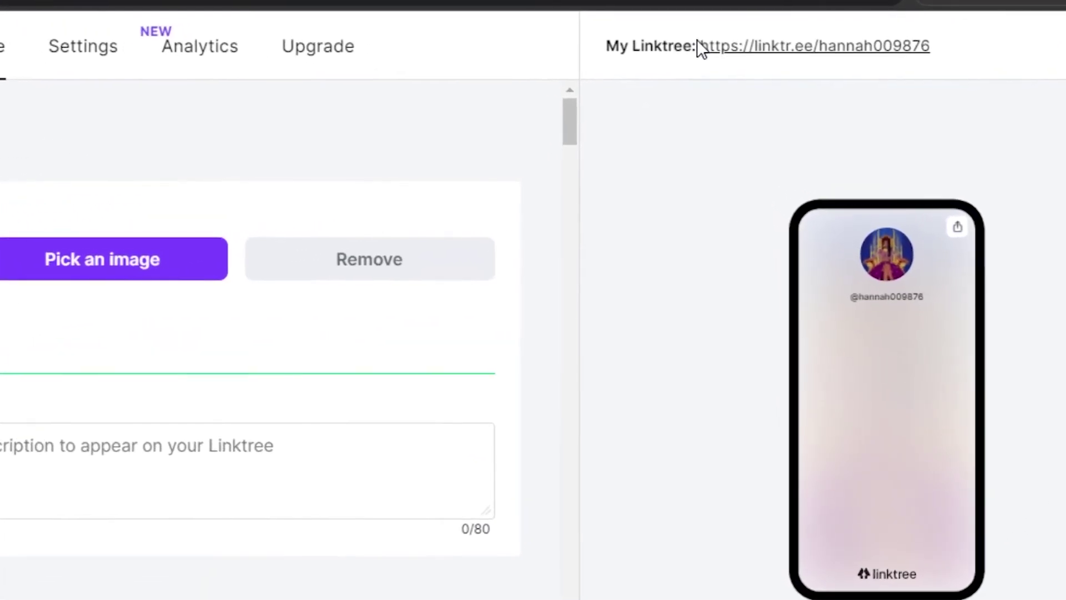
Commit the 'Xsunshine' title, then view and dismiss the Share panel
{"action": "left_click", "coordinate": [698, 35]}
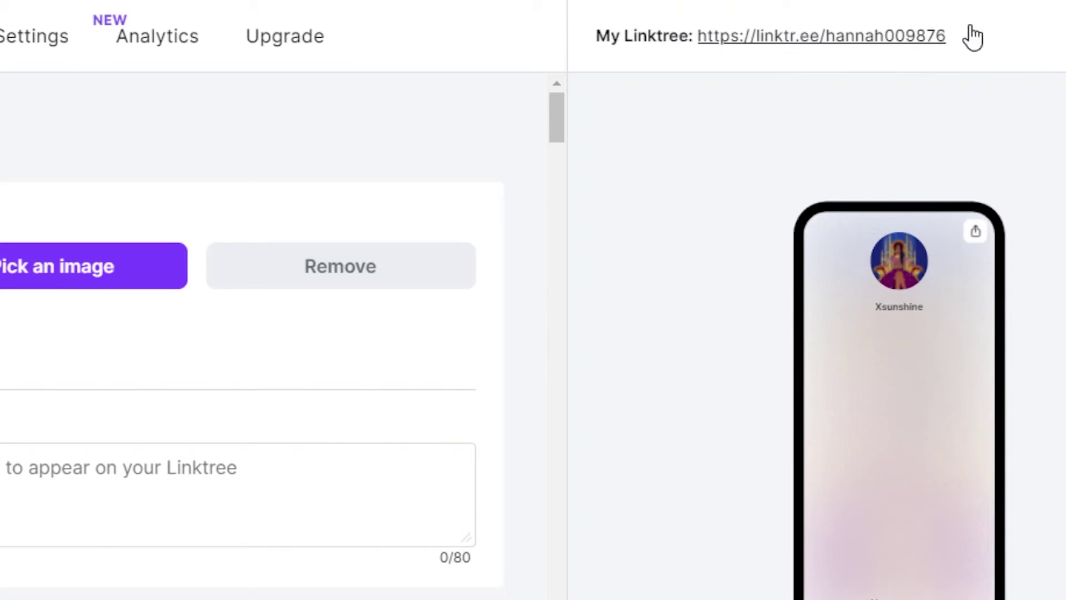
{"action": "left_click", "coordinate": [1000, 39]}
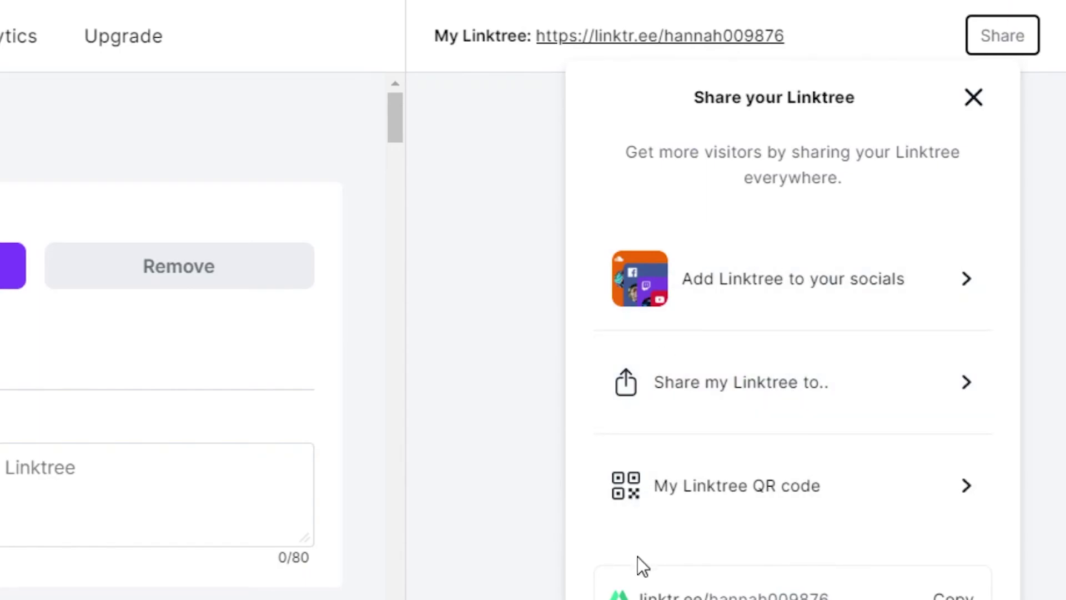
{"action": "left_click", "coordinate": [435, 495]}
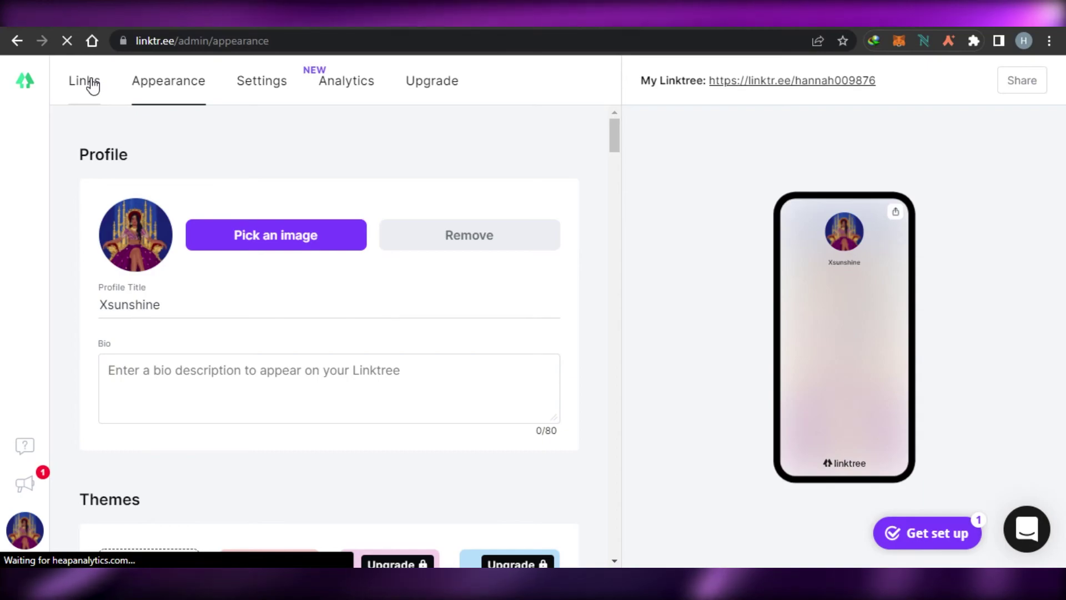
Return to the Links list, browsing Explore's 'Make and collect money' options before closing it
{"action": "left_click", "coordinate": [92, 84]}
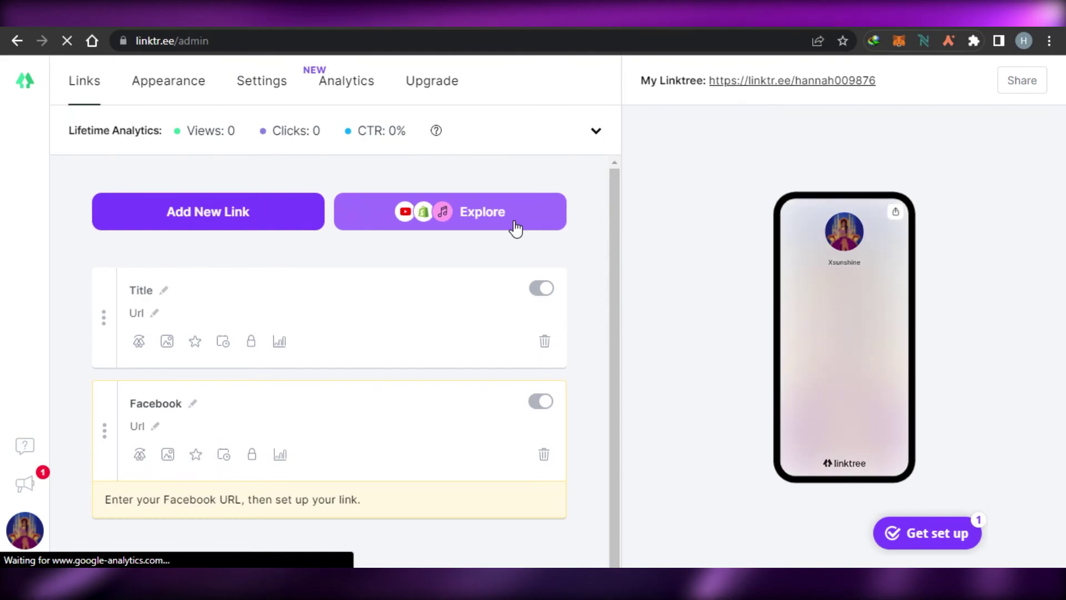
{"action": "left_click", "coordinate": [514, 225]}
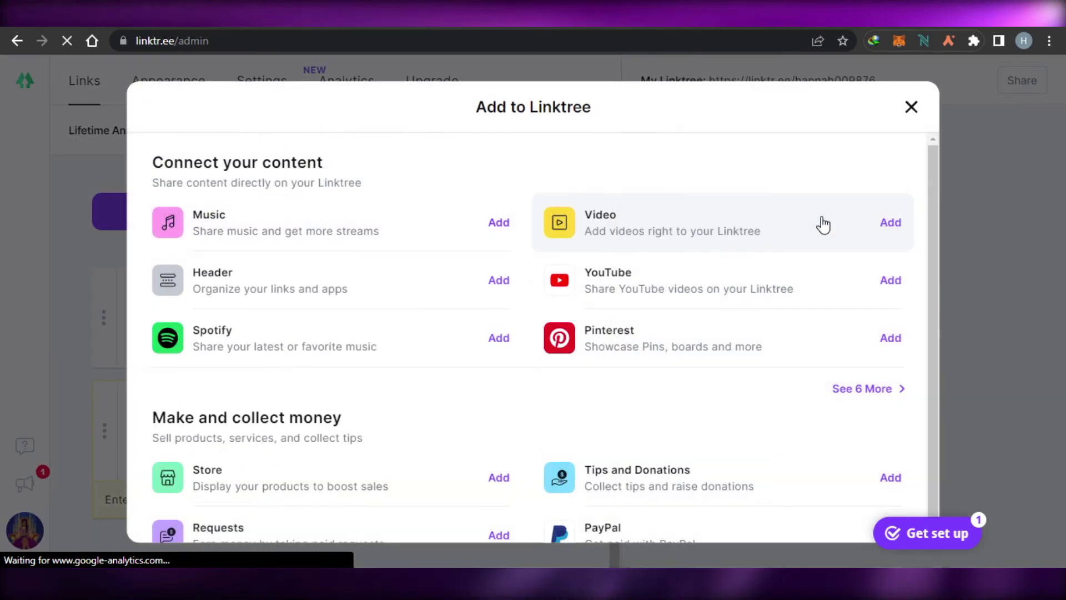
{"action": "scroll", "coordinate": [936, 232], "scroll_direction": "down", "scroll_amount": 3}
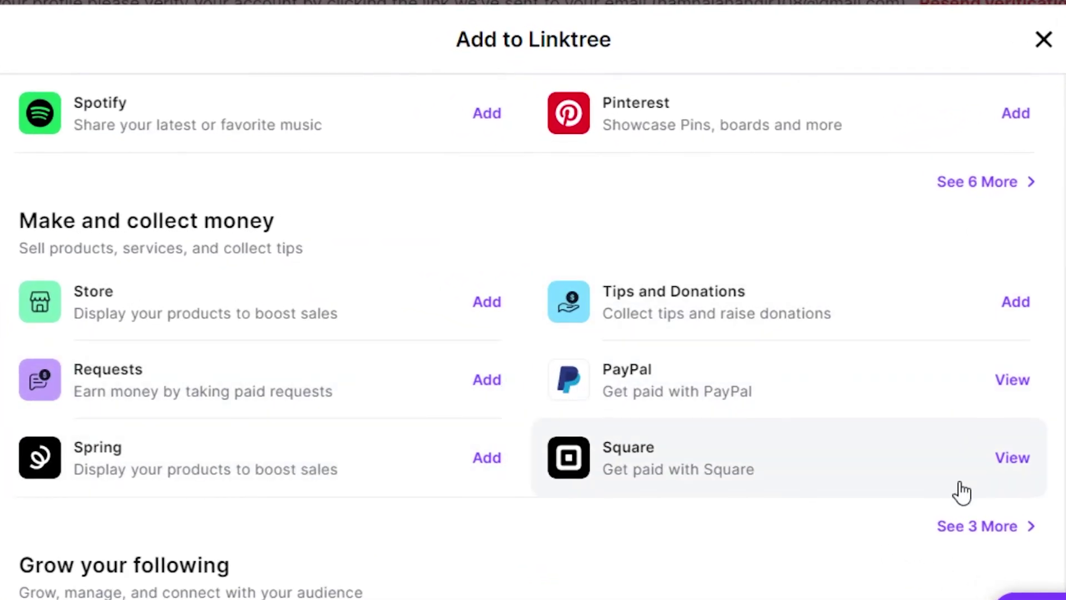
{"action": "left_click", "coordinate": [984, 539]}
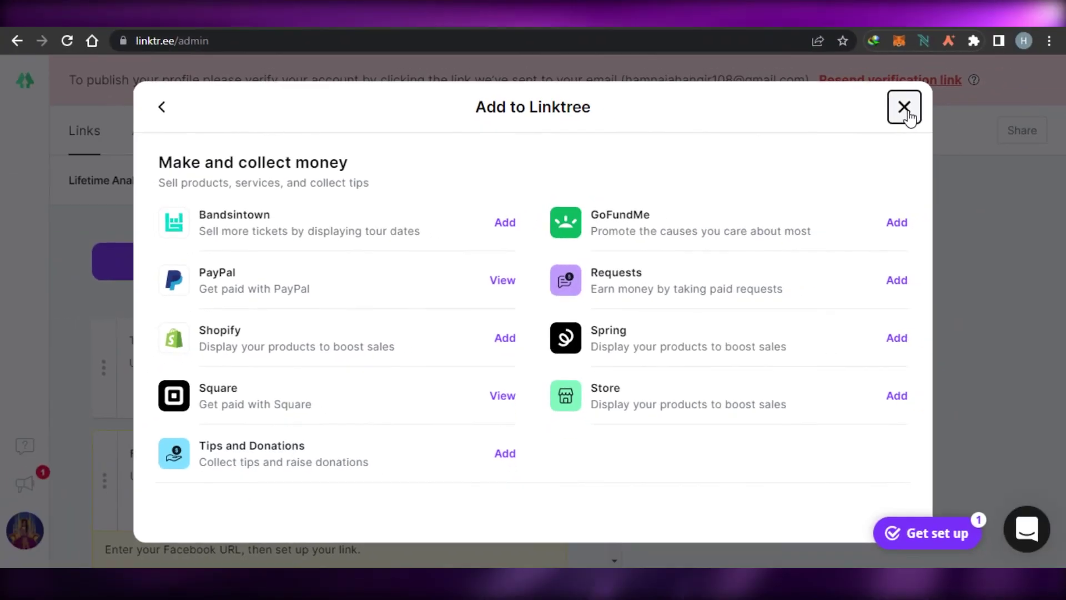
{"action": "left_click", "coordinate": [905, 108]}
{"action": "left_click_drag", "start_coordinate": [614, 271], "coordinate": [729, 214]}
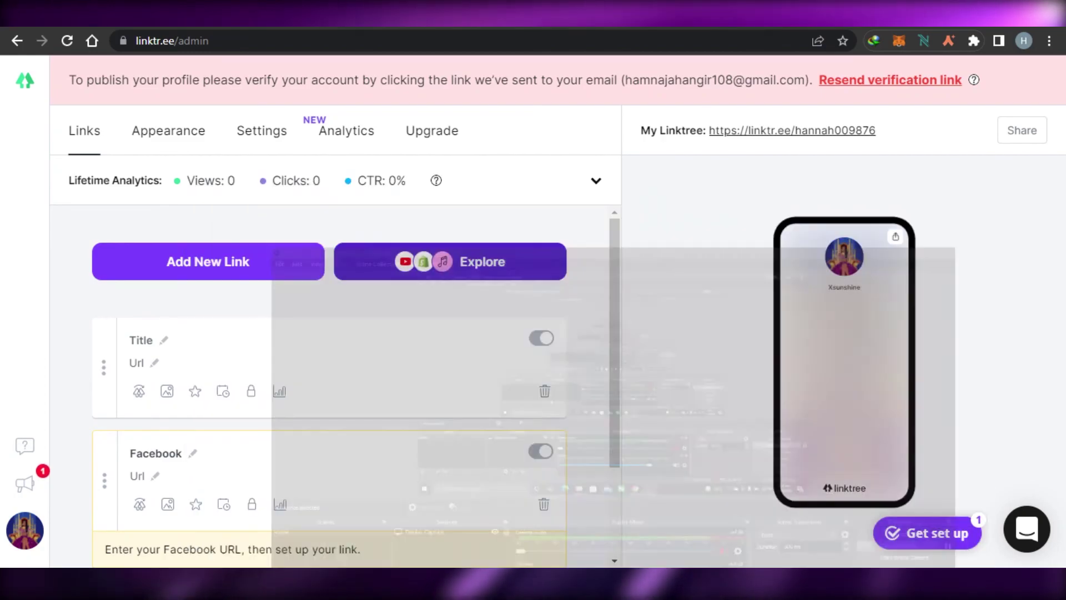